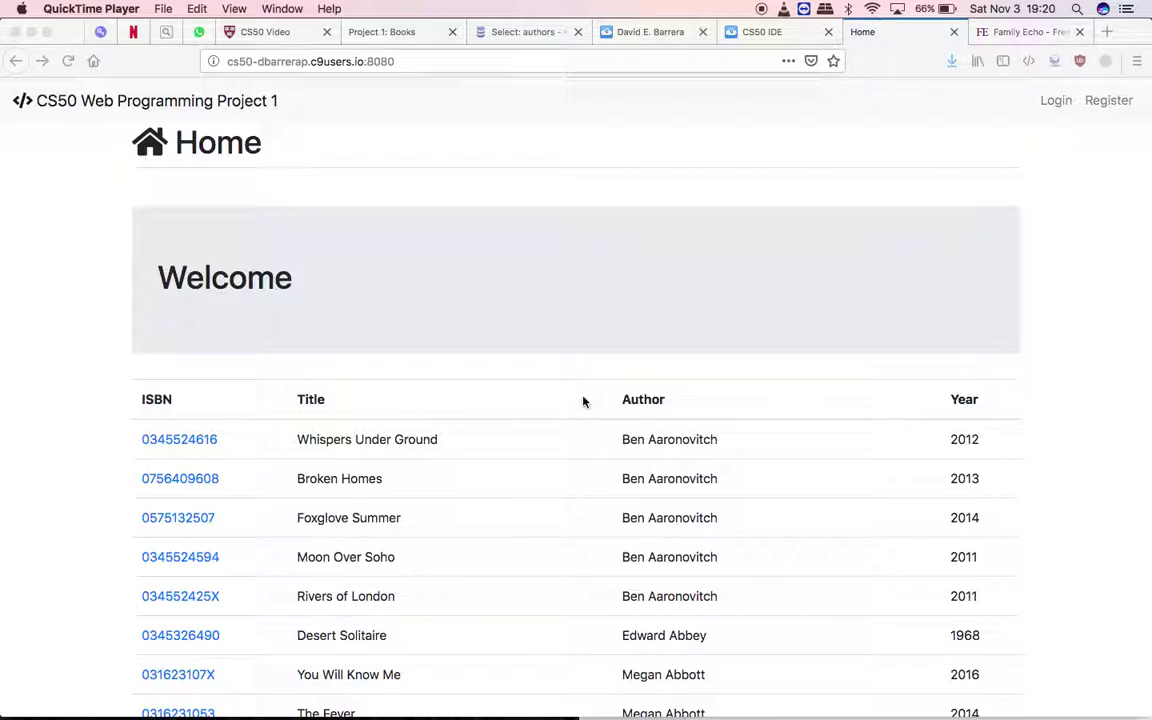
Step: Scroll through the public home page's book list
scroll(584, 401, down, 1)
scroll(584, 401, down, 3)
scroll(584, 401, down, 1)
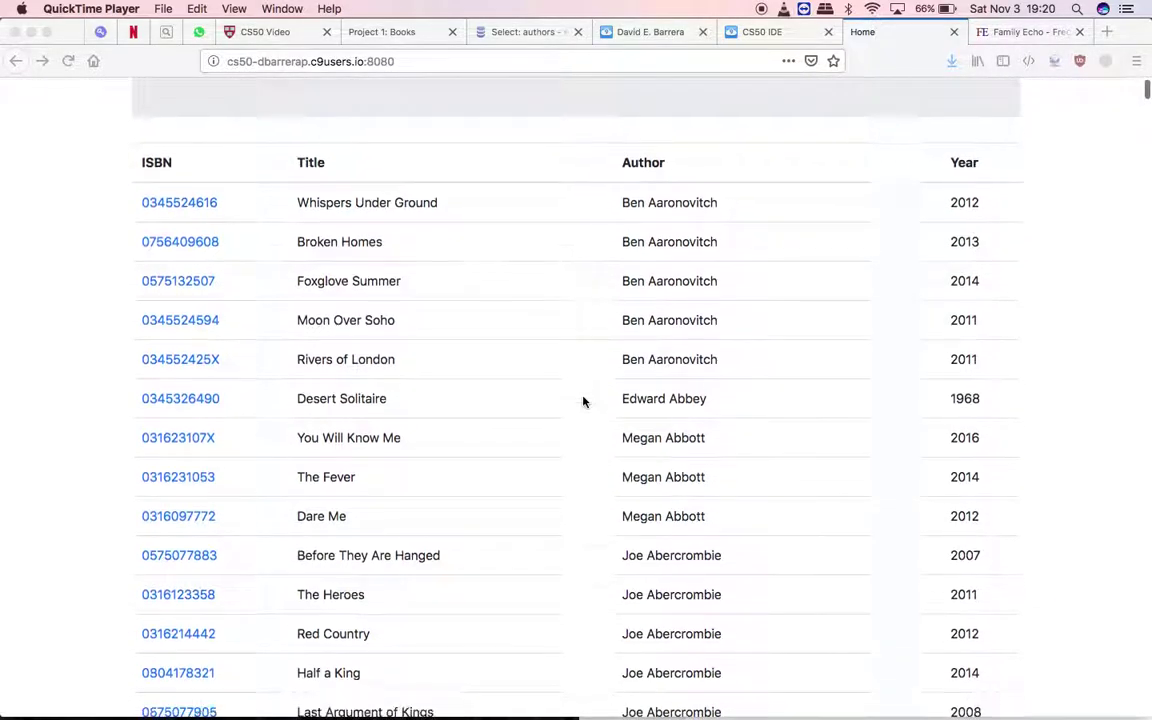
scroll(584, 401, down, 5)
scroll(584, 401, down, 2)
scroll(584, 401, down, 3)
scroll(584, 401, up, 10)
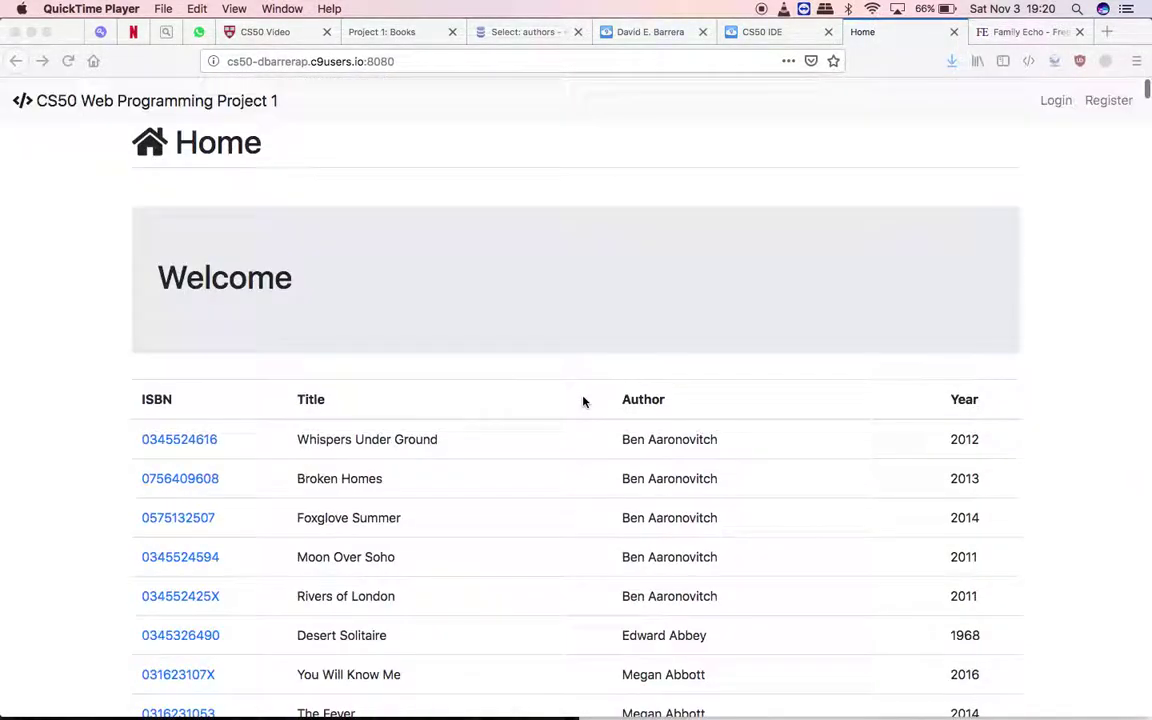
scroll(584, 401, down, 2)
scroll(584, 401, down, 3)
scroll(584, 401, down, 3)
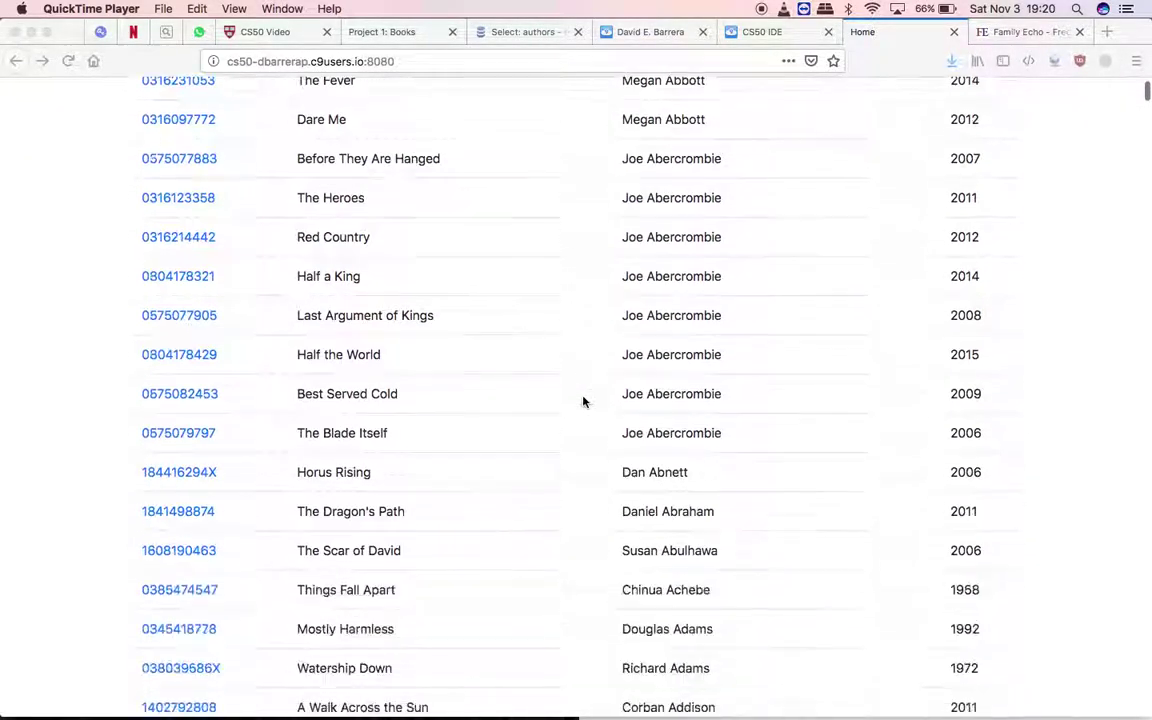
scroll(584, 401, up, 6)
scroll(584, 401, up, 4)
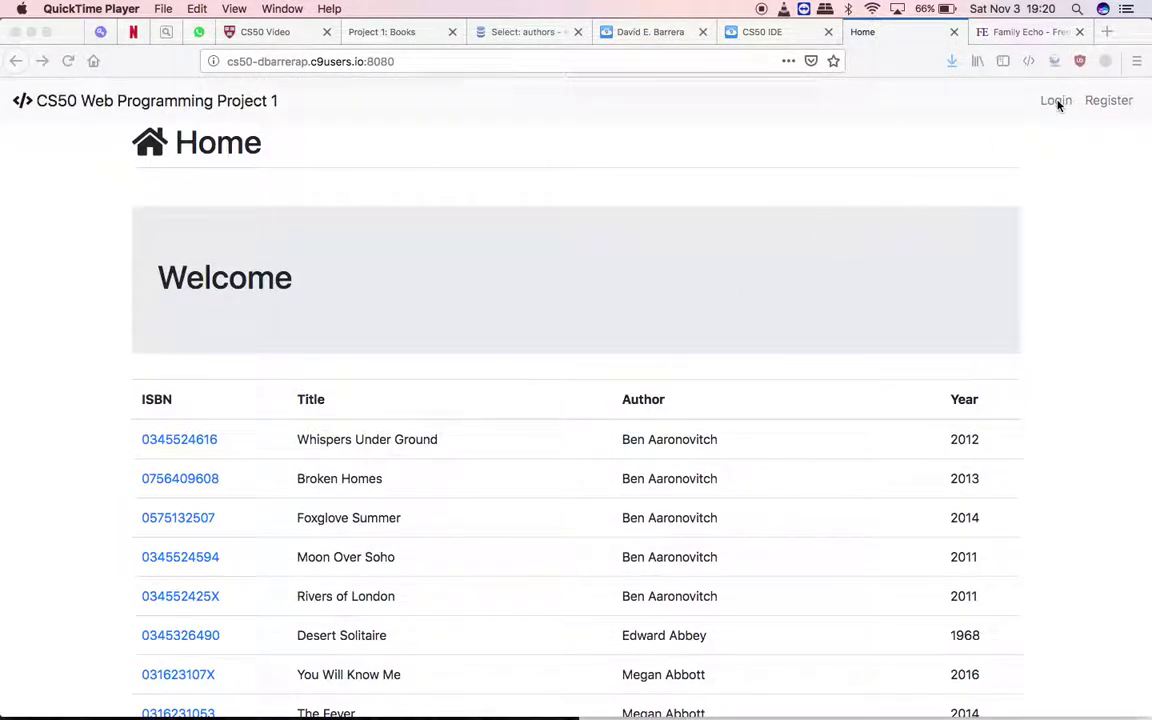
Step: Log in with the account's username and password, correcting a mistyped password character
click(1057, 103)
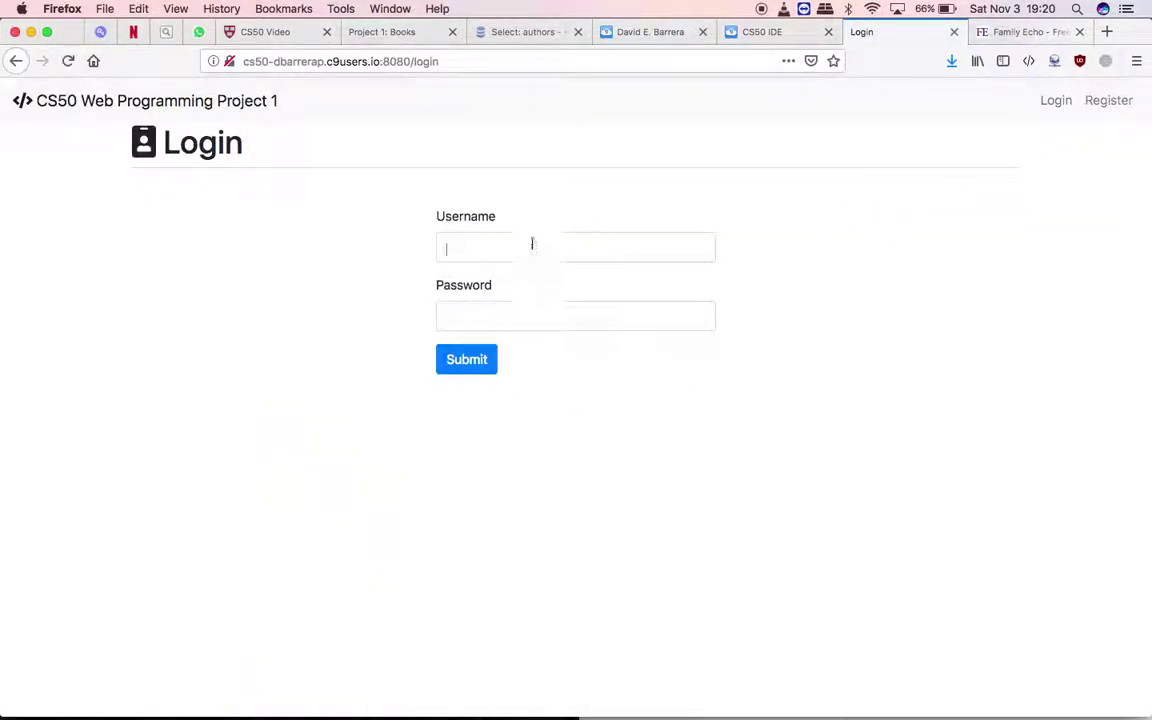
click(532, 244)
text(barrerap)
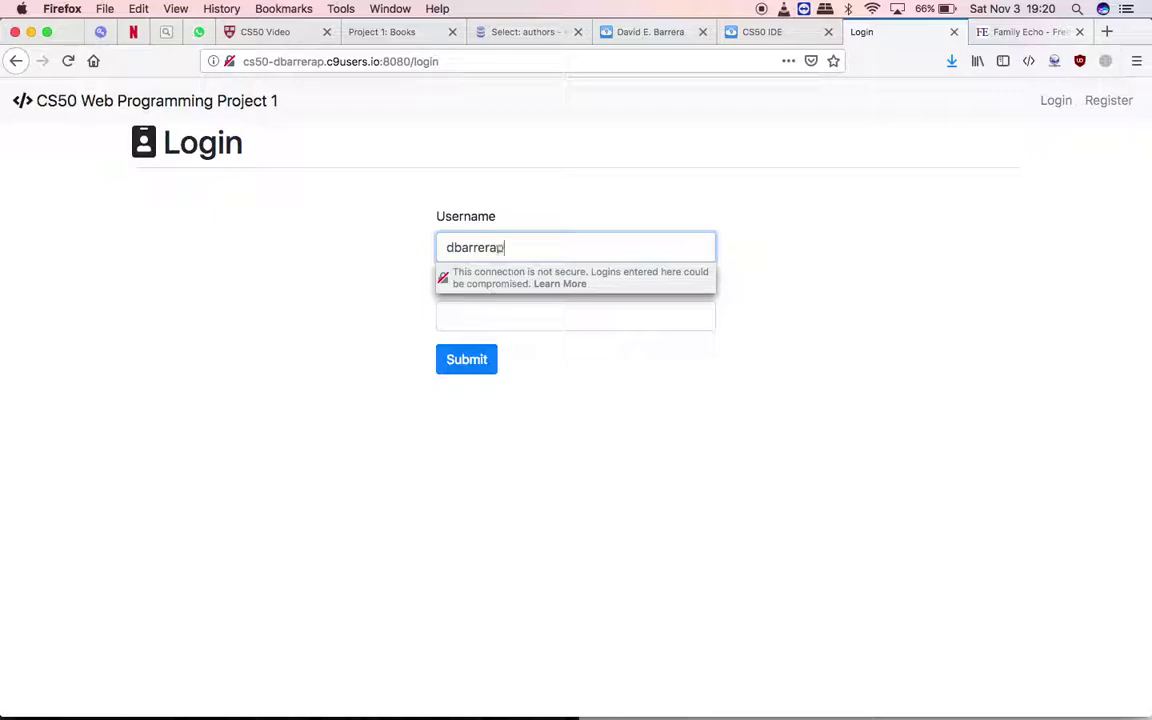
key(Tab)
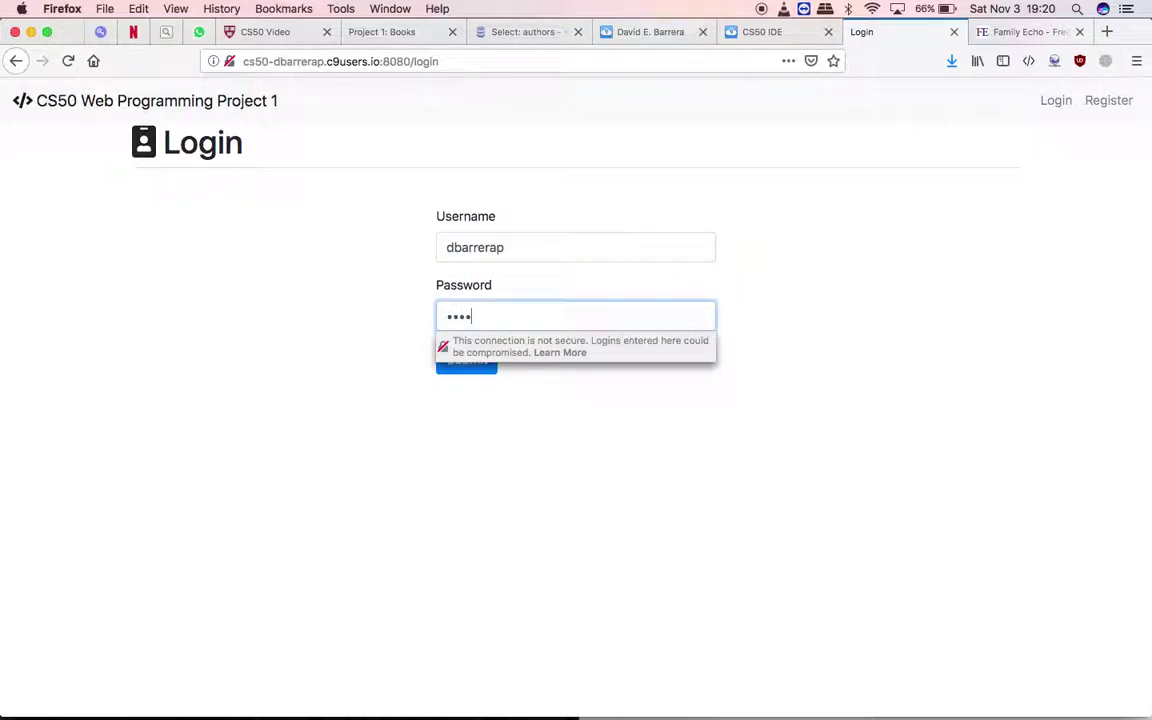
key(BackSpace)
text(•••)
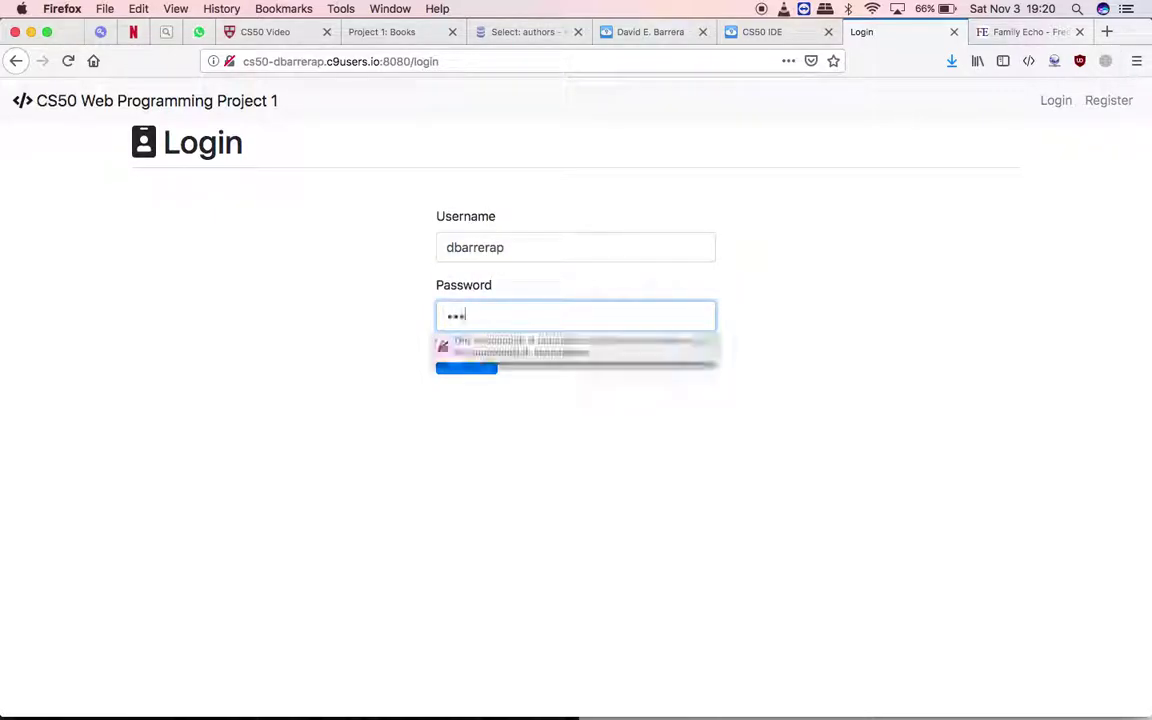
text(••)
click(486, 373)
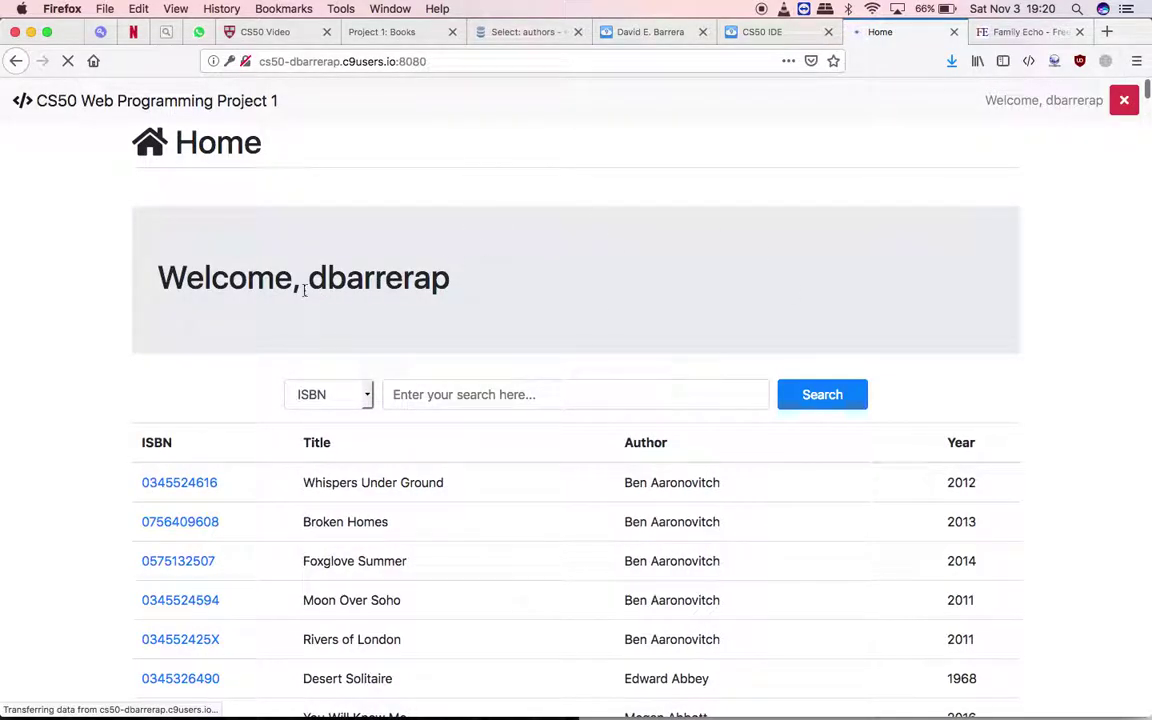
Step: Highlight the user's name in the welcome banner, scroll the page, and open the search-type menu
drag(298, 283, 465, 284)
click(879, 215)
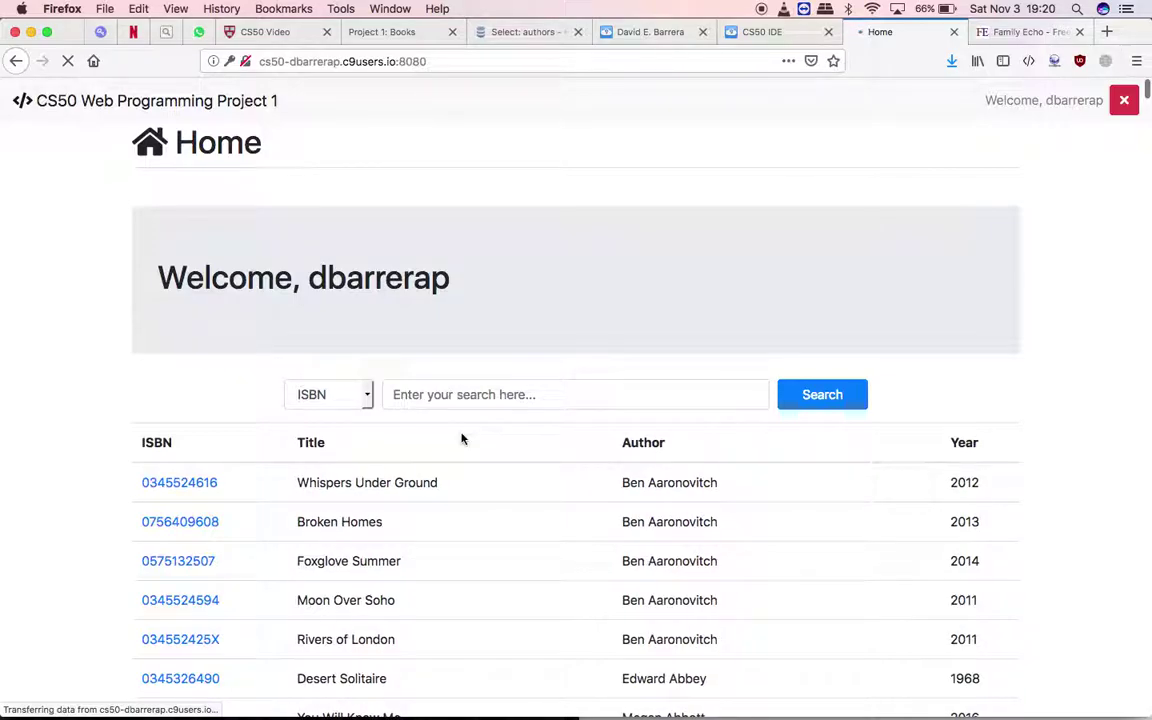
scroll(462, 438, down, 5)
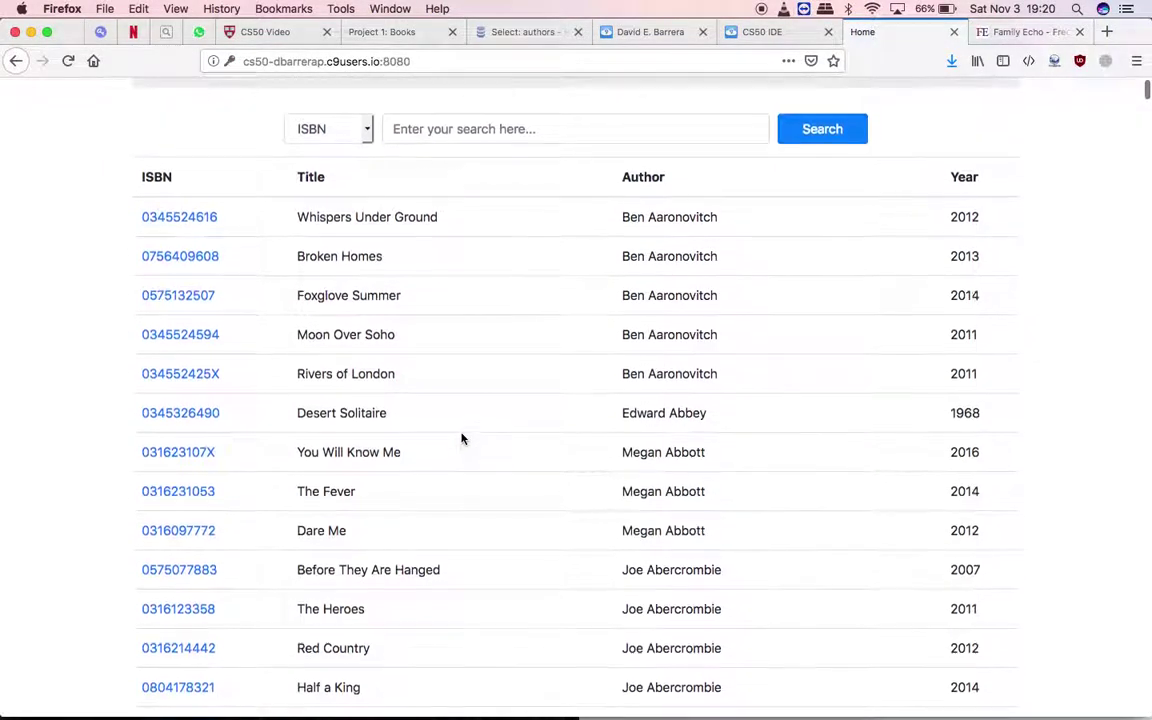
scroll(462, 438, up, 2)
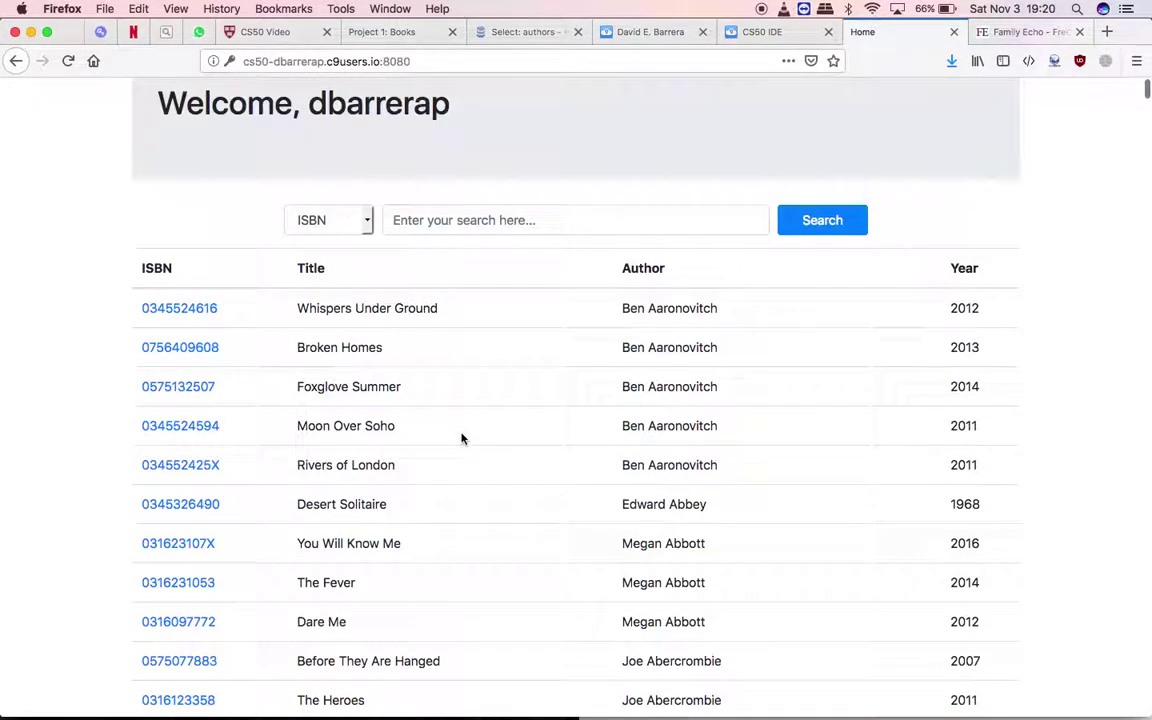
click(366, 221)
Step: Search by Title for 'templar', fixing the typo, and open The Last Templar's details
click(360, 231)
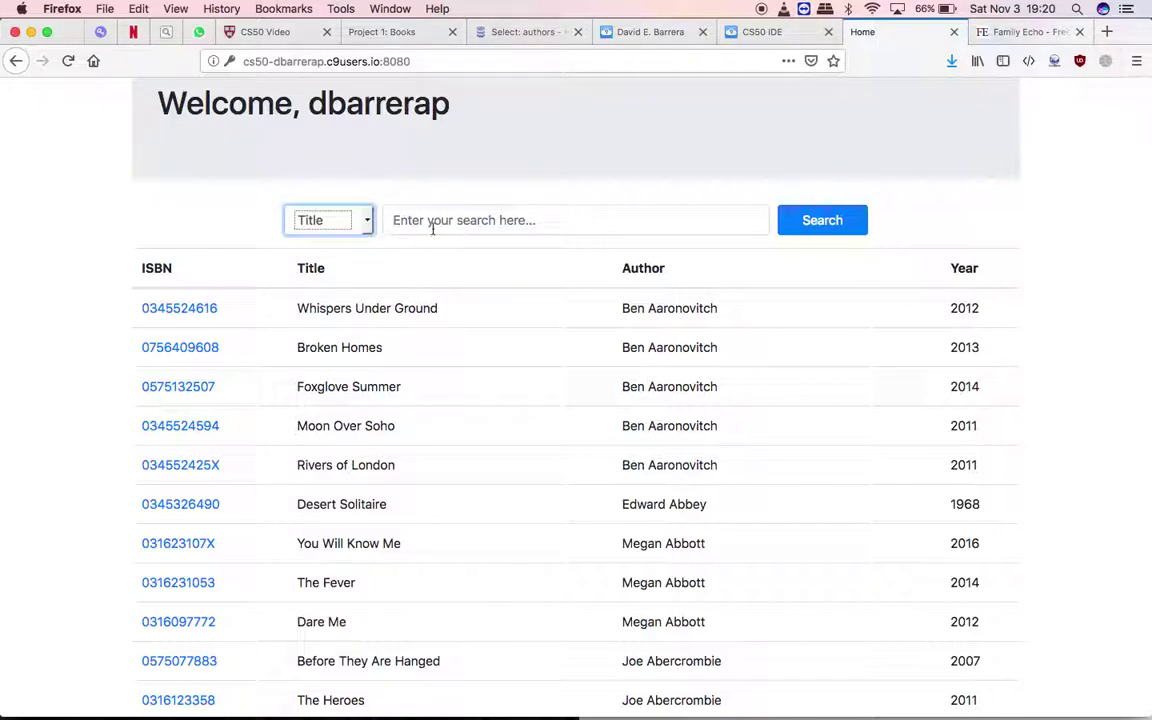
click(432, 222)
click(370, 224)
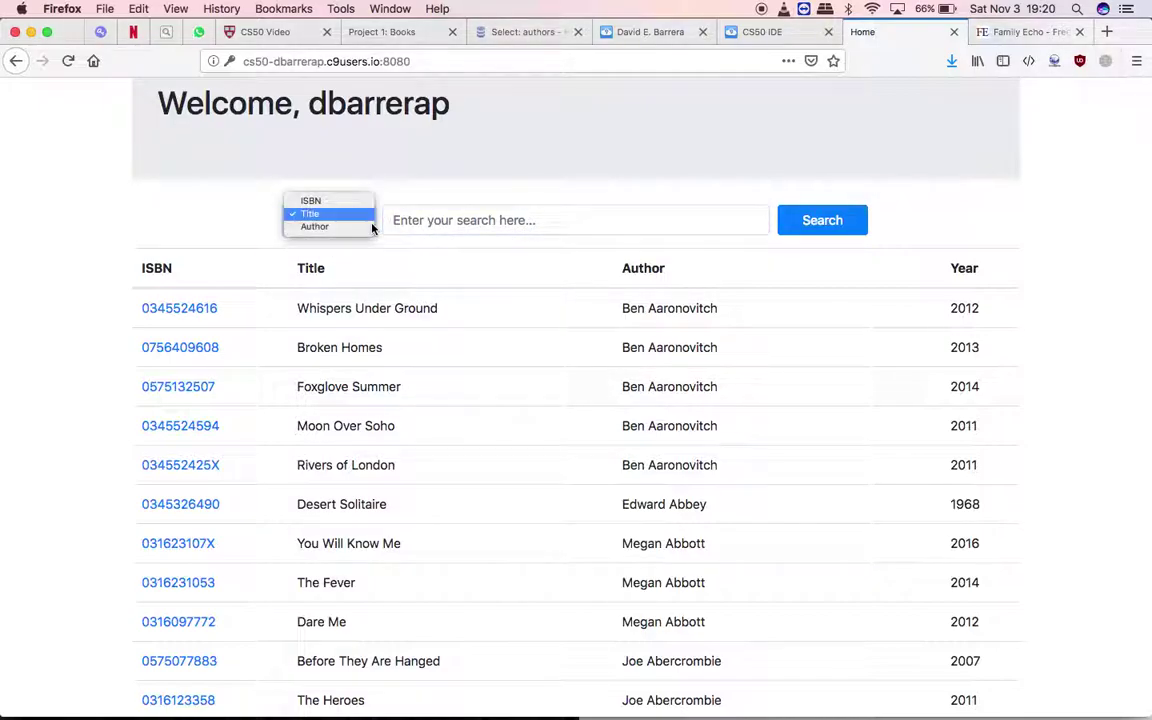
click(445, 225)
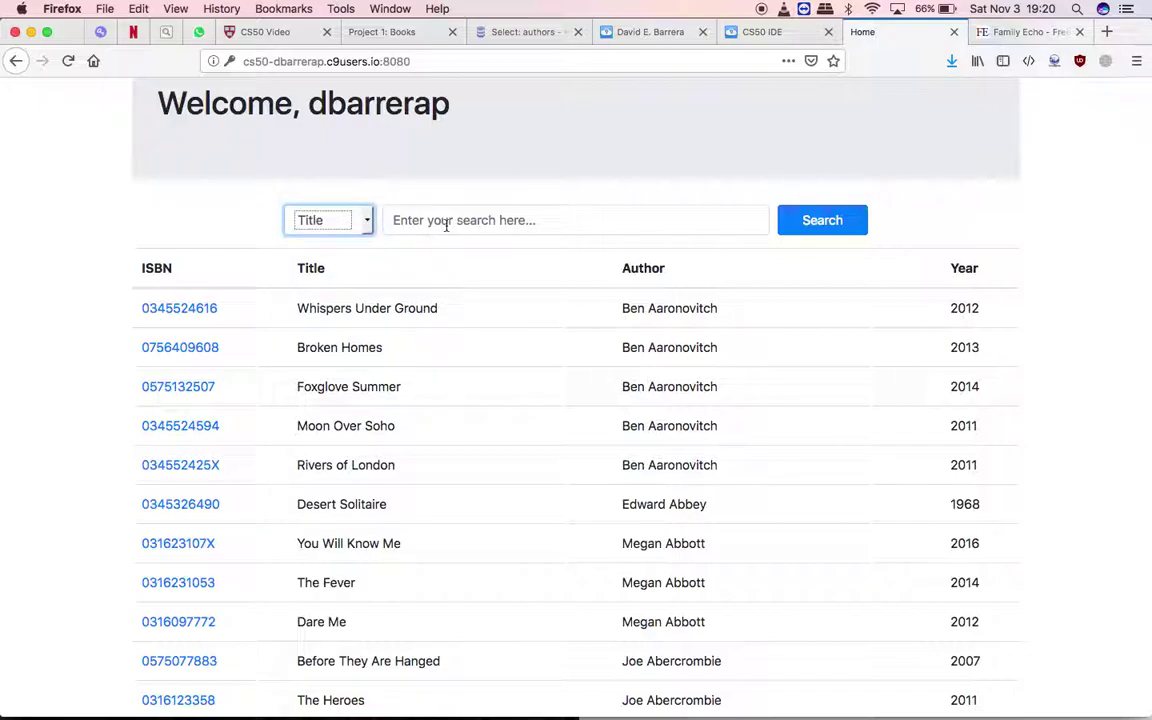
click(454, 225)
text(teamp)
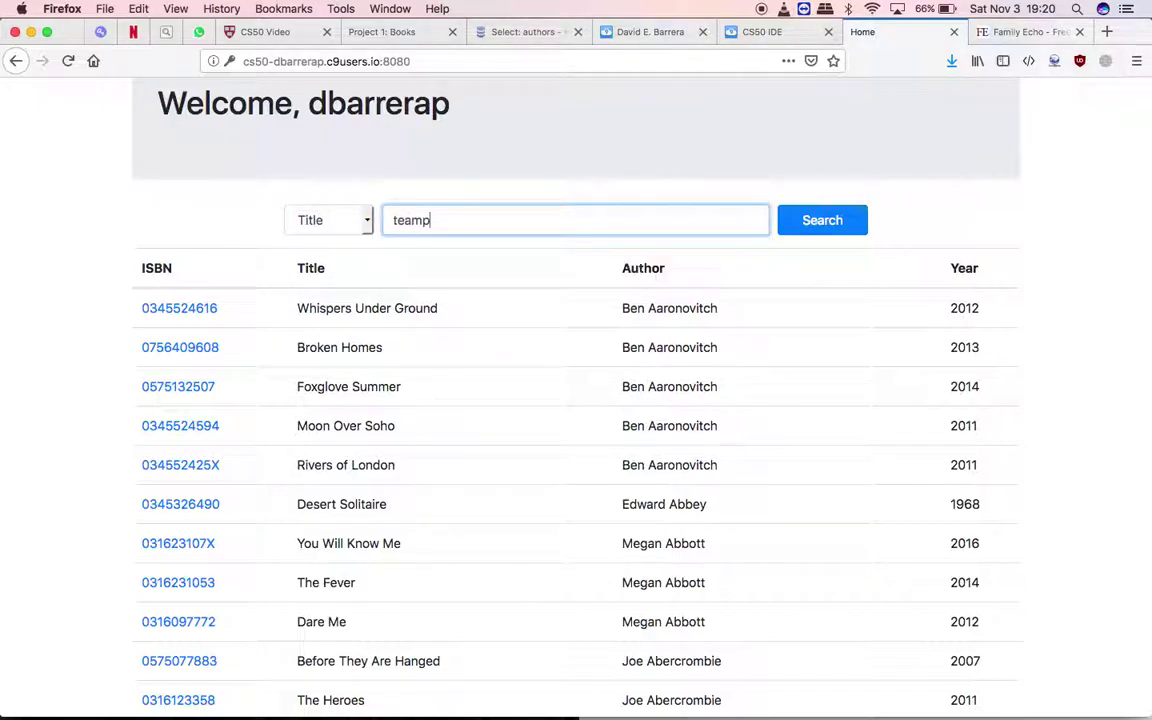
text(lar)
click(406, 221)
key(BackSpace)
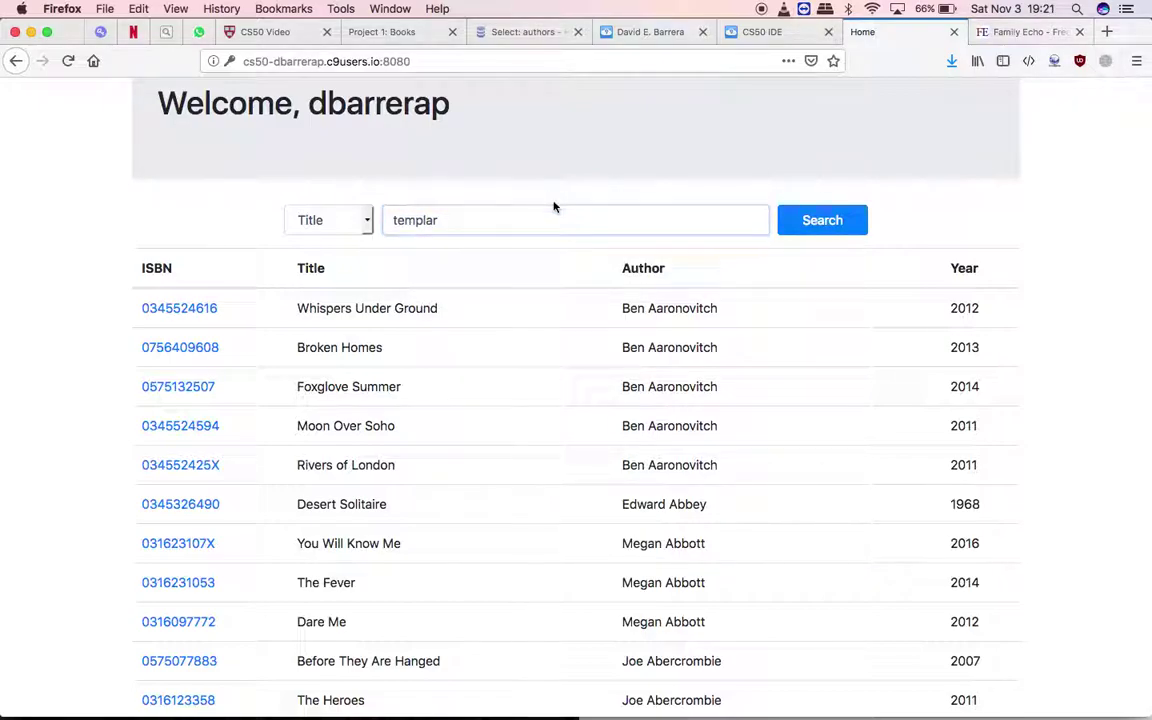
click(830, 222)
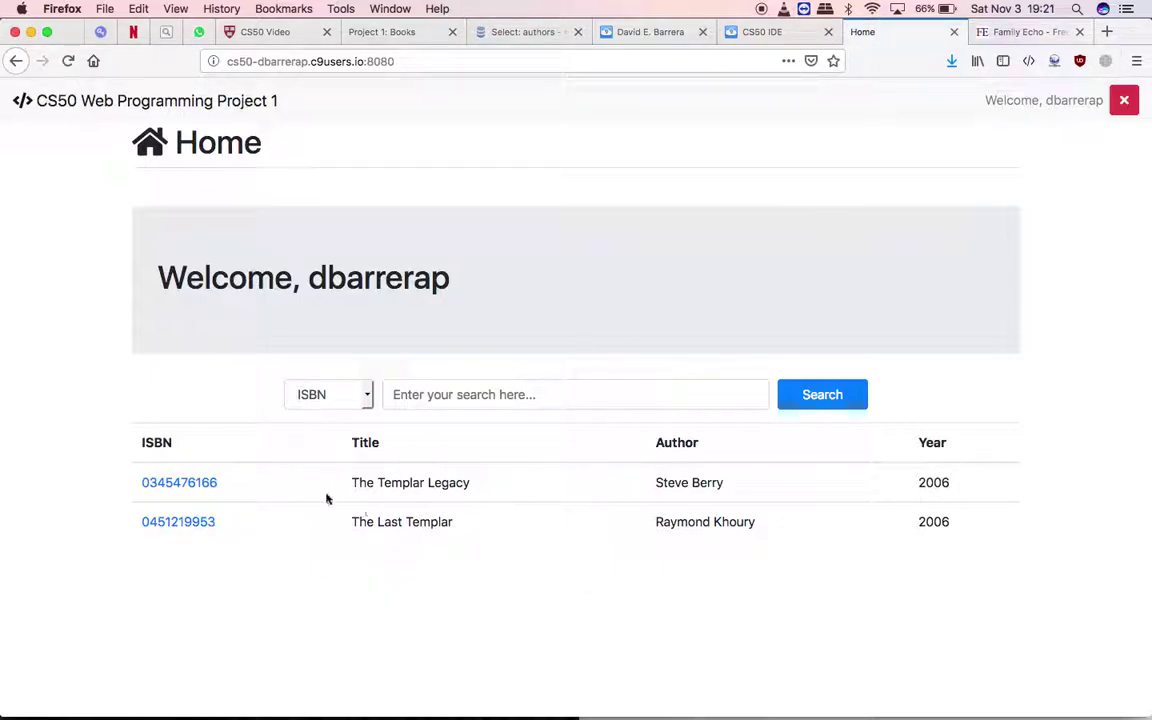
click(192, 524)
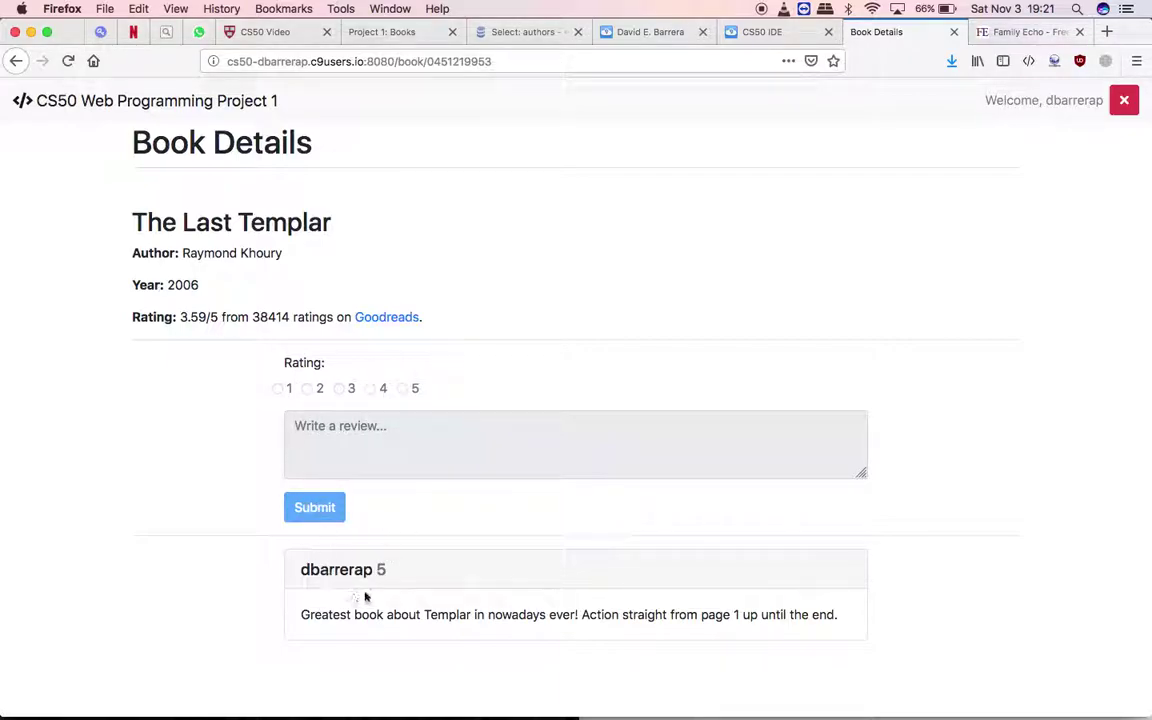
Step: Highlight the rating and review text on The Last Templar's page, then return to the home book list
click(340, 572)
click(332, 572)
double_click(381, 569)
drag(386, 615, 547, 615)
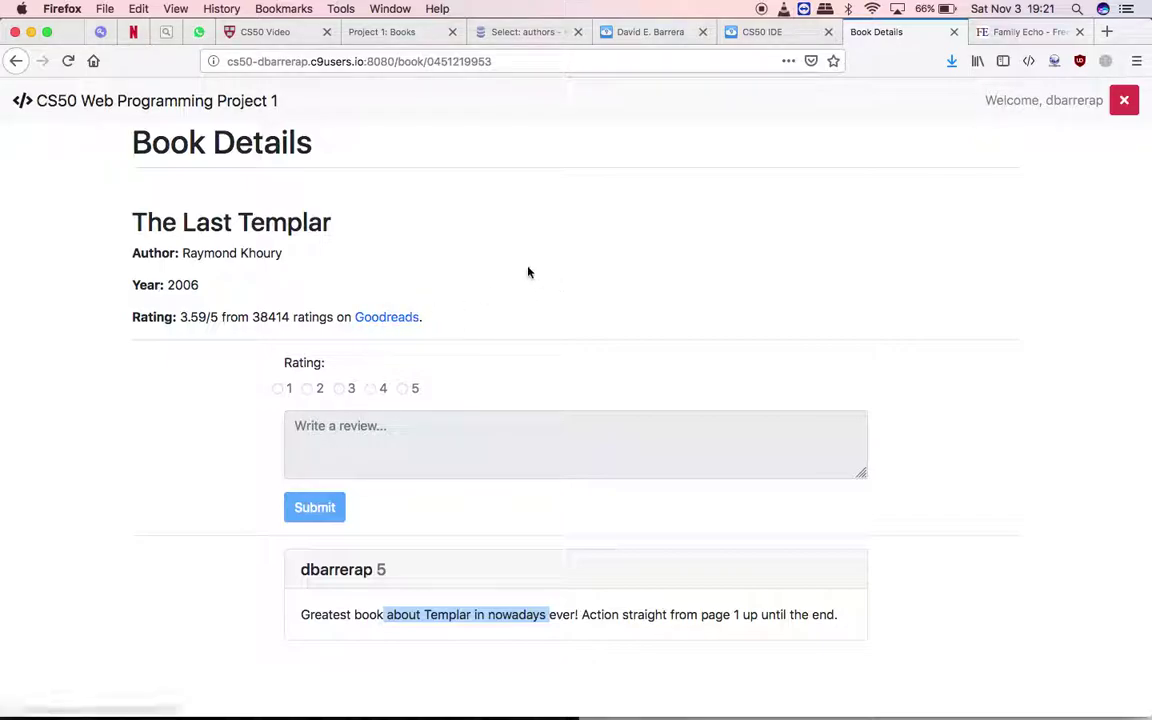
click(170, 111)
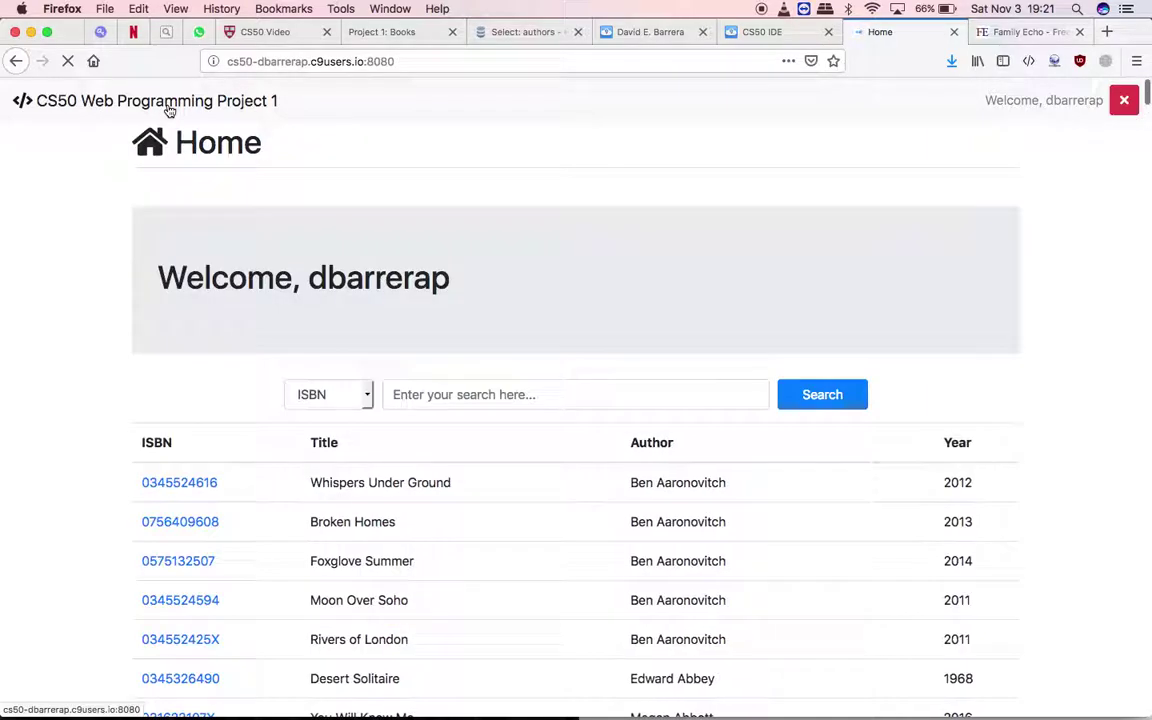
Step: Scroll down Halo's details page to its review form and click into the review box
scroll(386, 498, down, 5)
scroll(386, 498, down, 3)
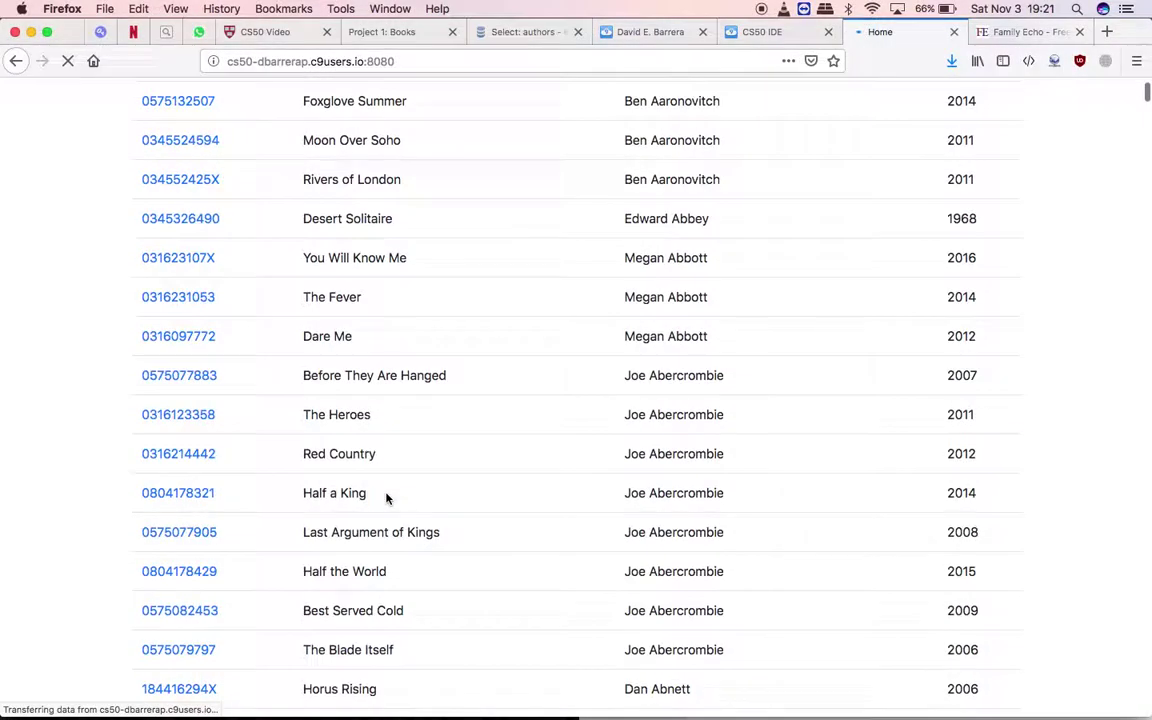
scroll(386, 498, down, 9)
scroll(386, 498, down, 8)
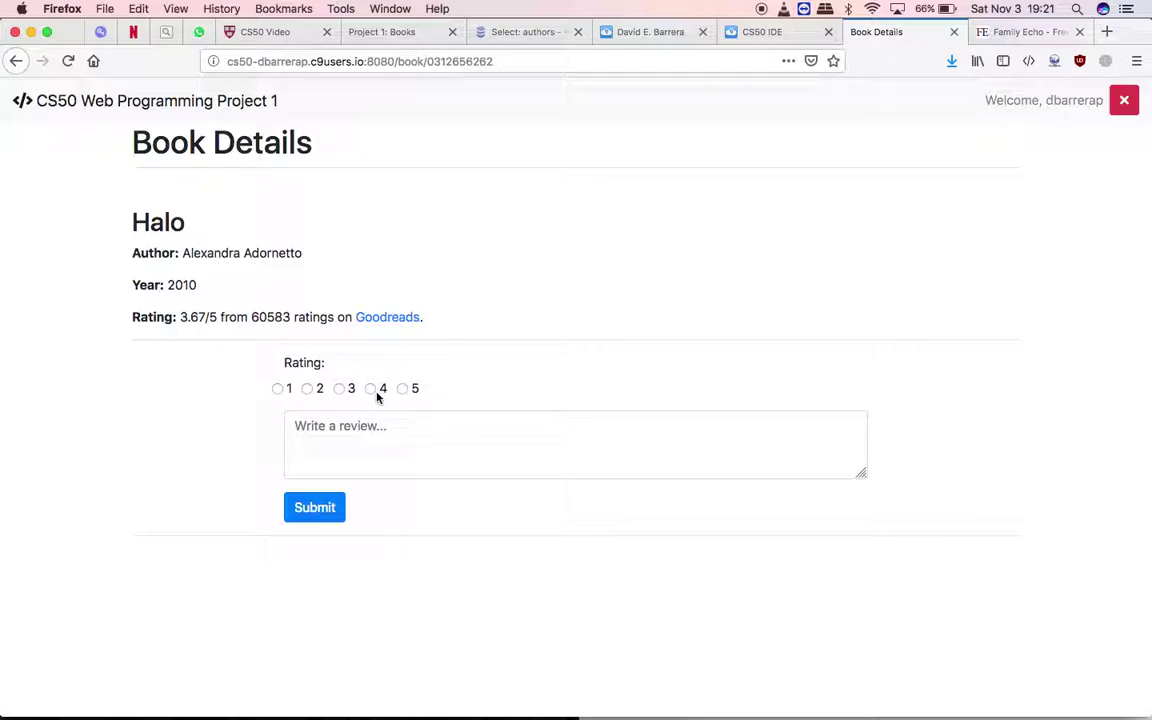
click(369, 426)
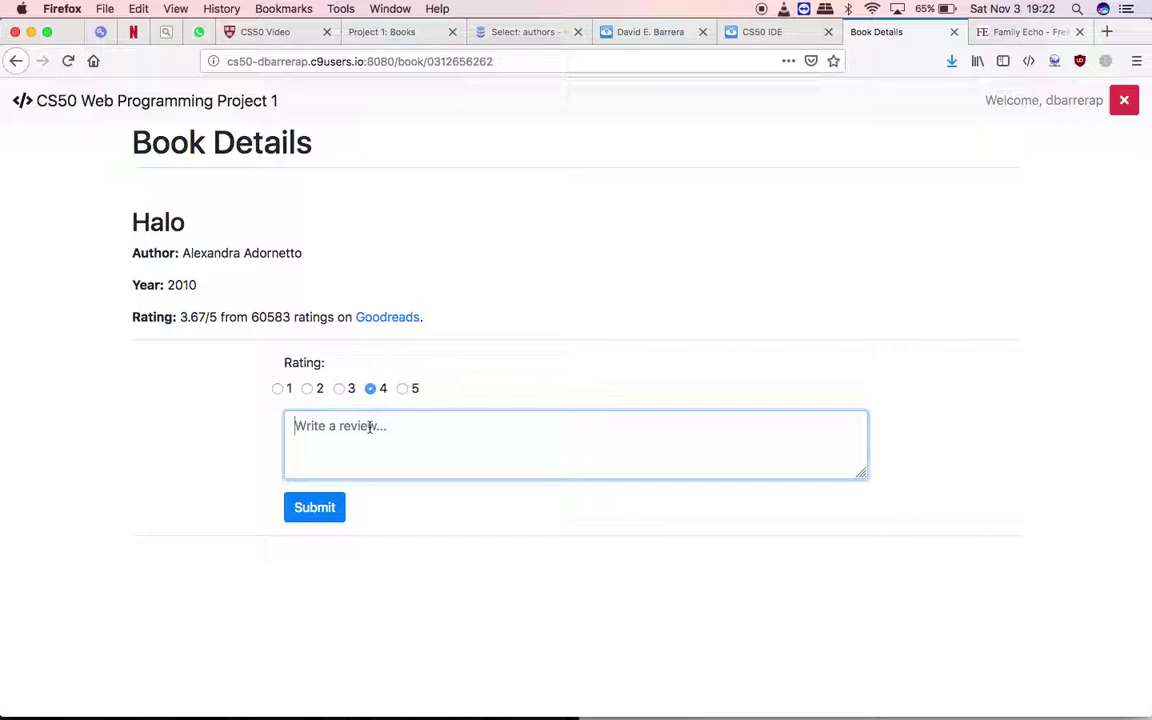
Step: Submit the 4-rated review 'Reminds me of John Travolta's movie' for Halo, then log out
text(Reminds)
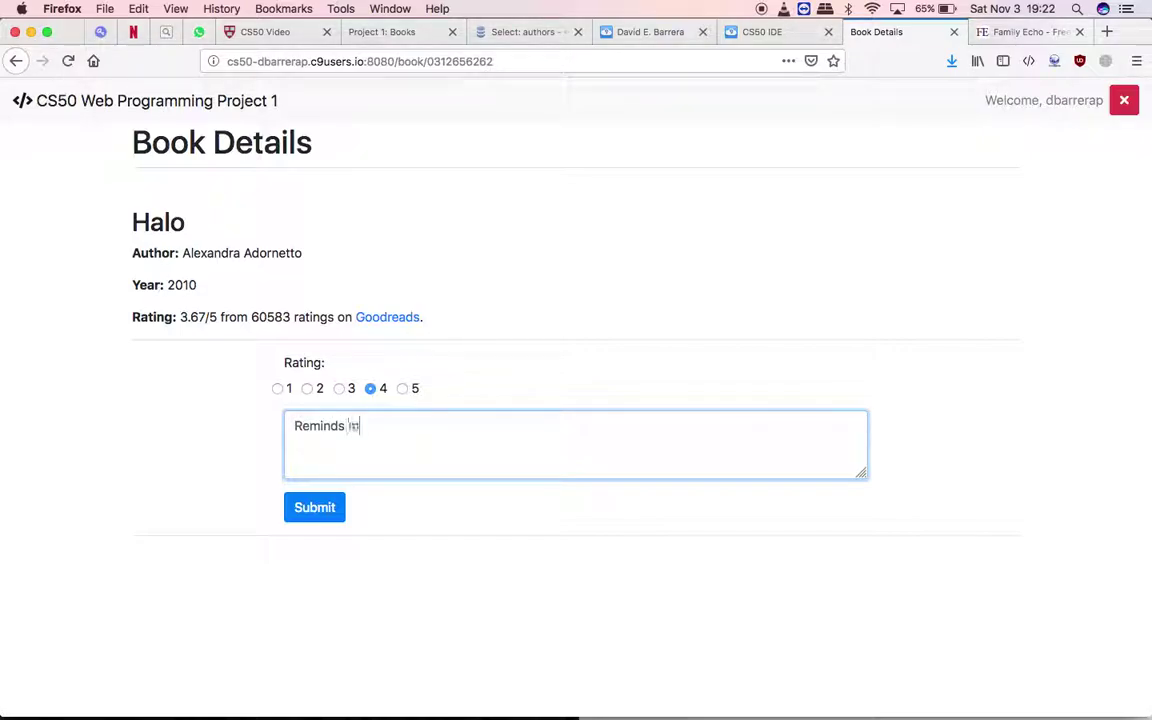
text( me of)
text( John Travo)
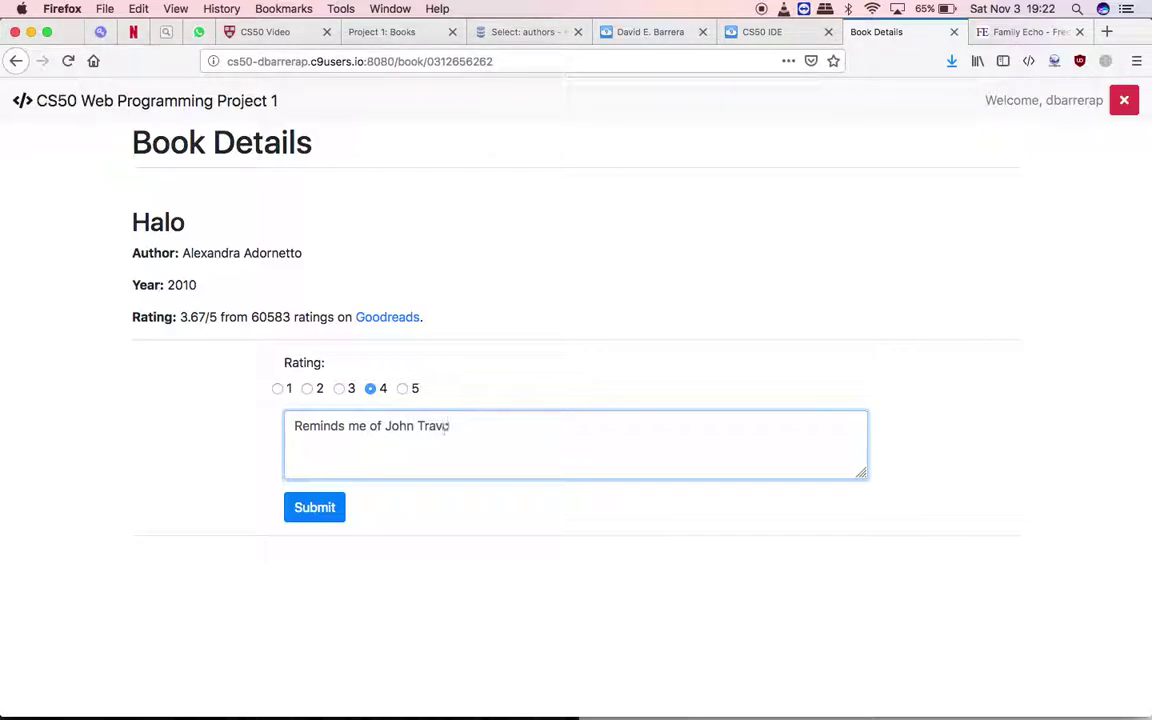
text(lta's mov)
text(ie.)
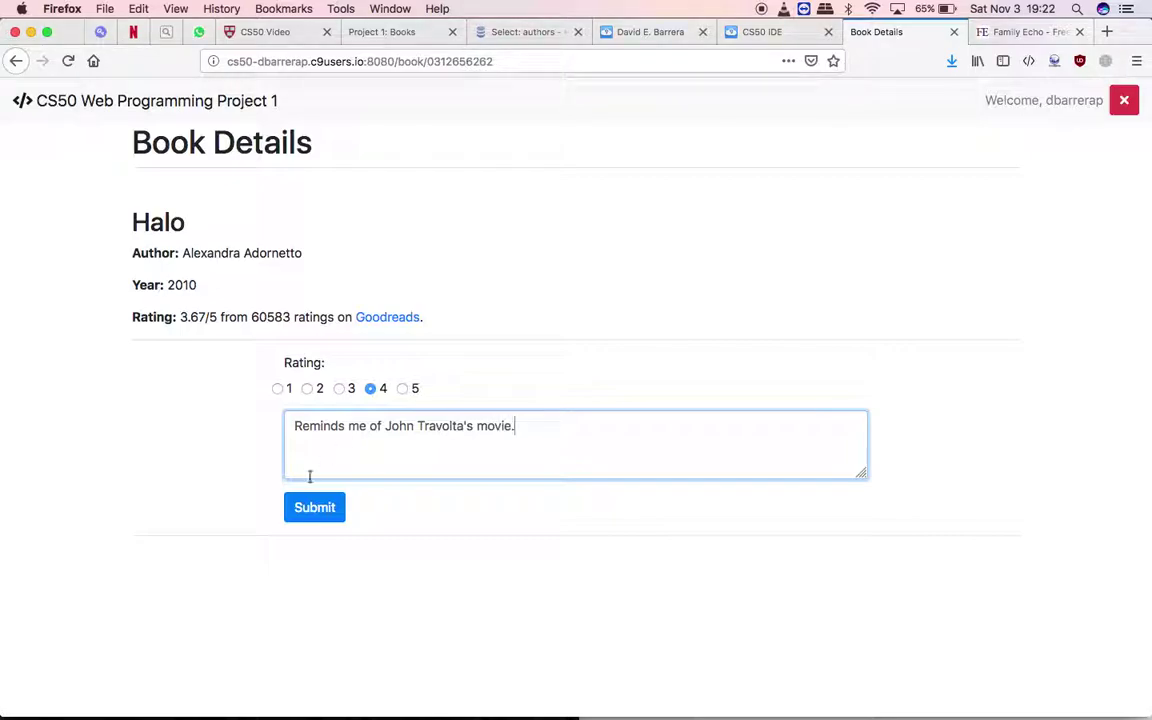
key(BackSpace)
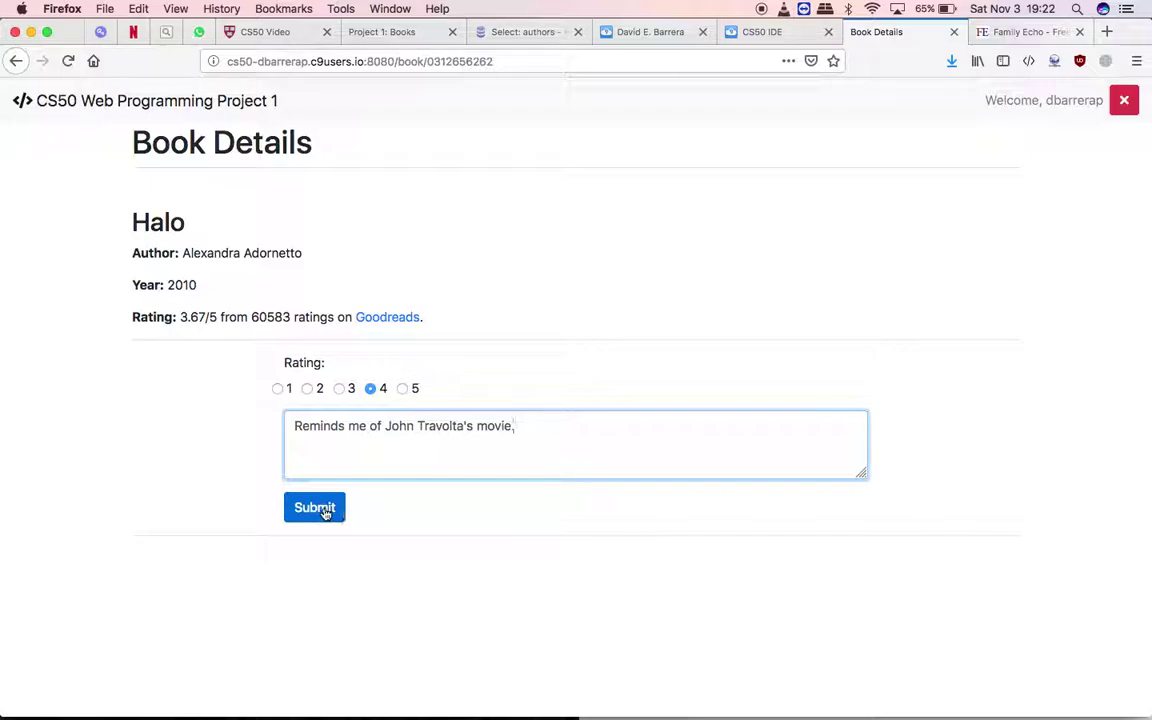
click(325, 513)
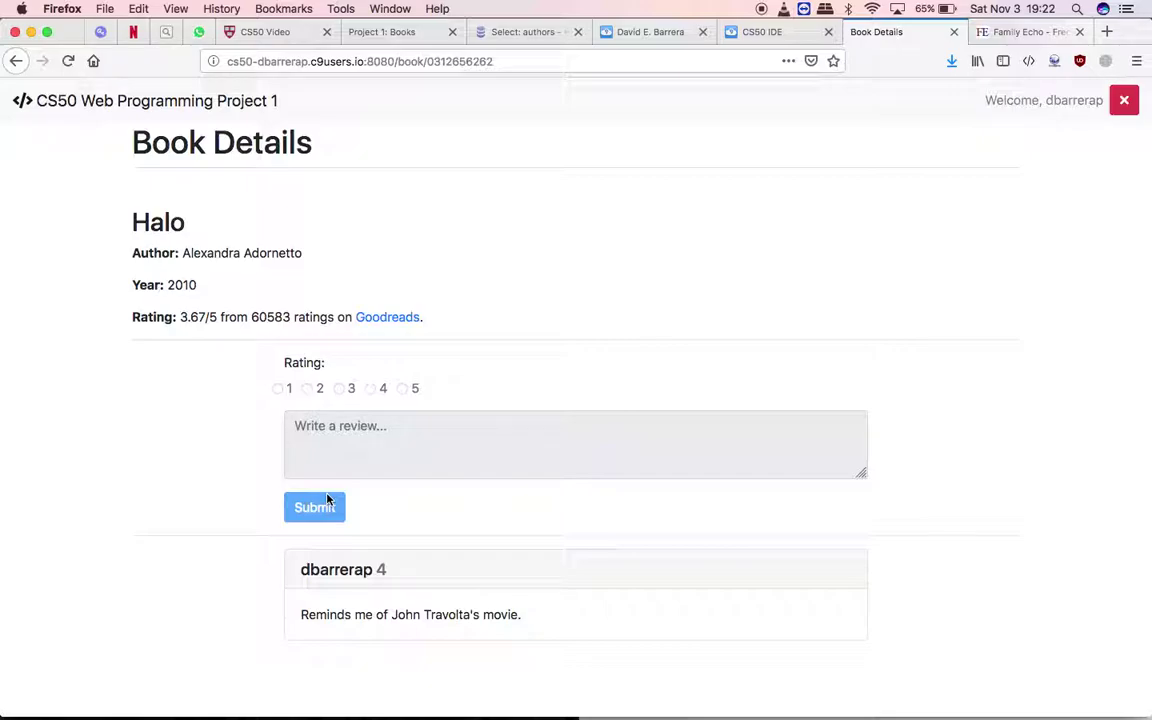
click(1125, 101)
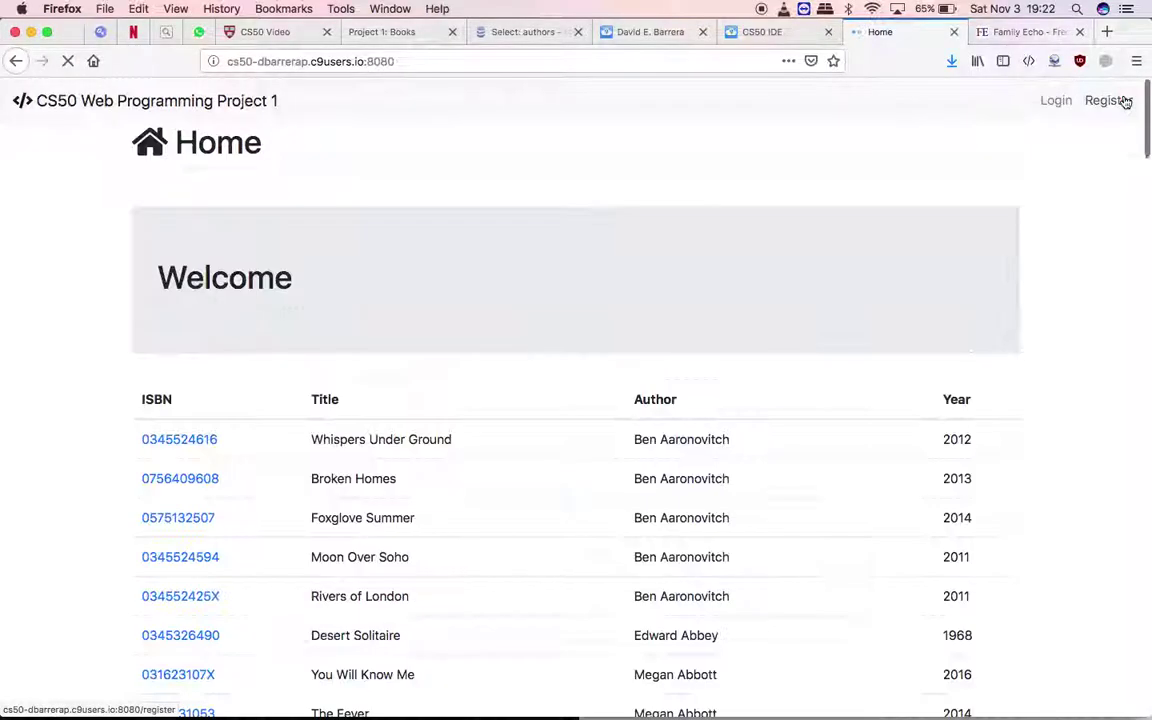
Step: Scroll down through the signed-out home page's book list
scroll(603, 517, down, 2)
scroll(603, 517, down, 4)
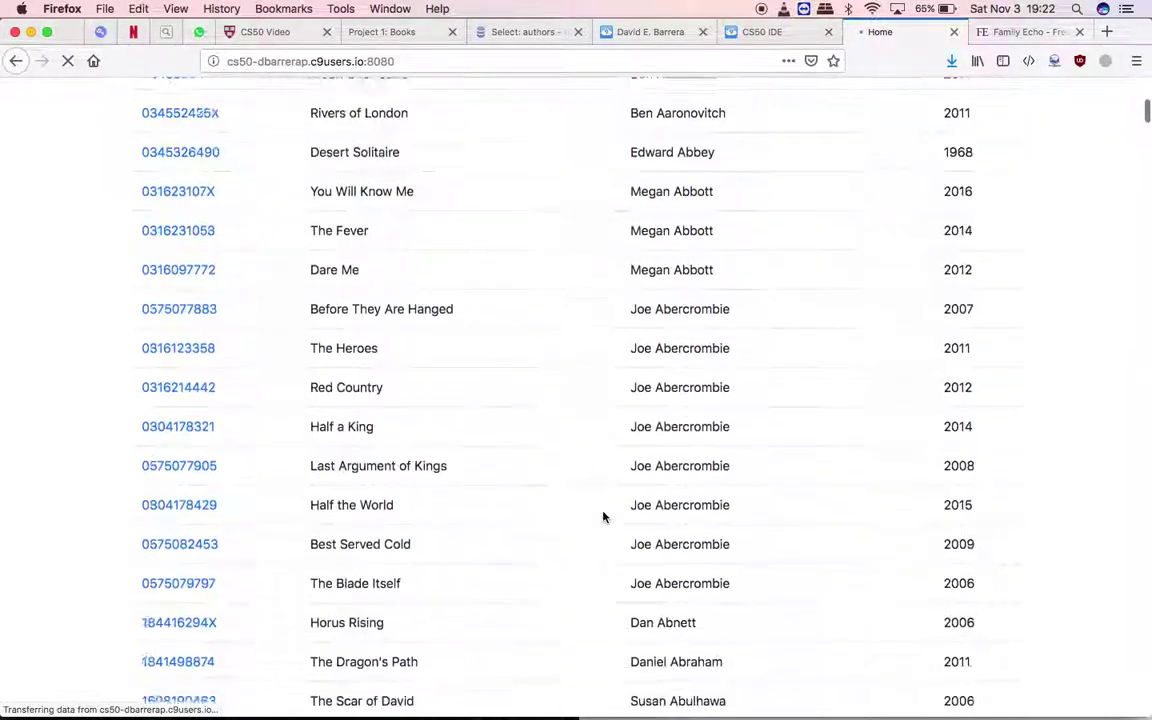
scroll(603, 517, down, 5)
scroll(603, 517, down, 3)
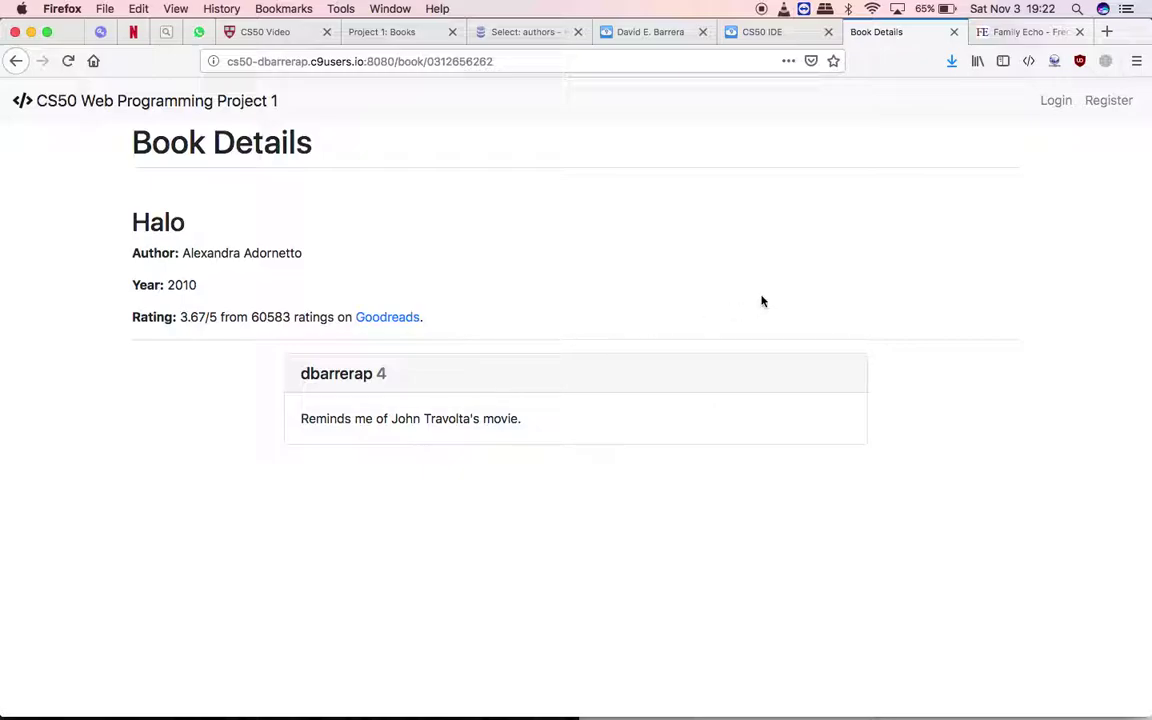
Step: Register a new account with a username and password, dismissing the browser's warning and save-login prompts
click(1112, 108)
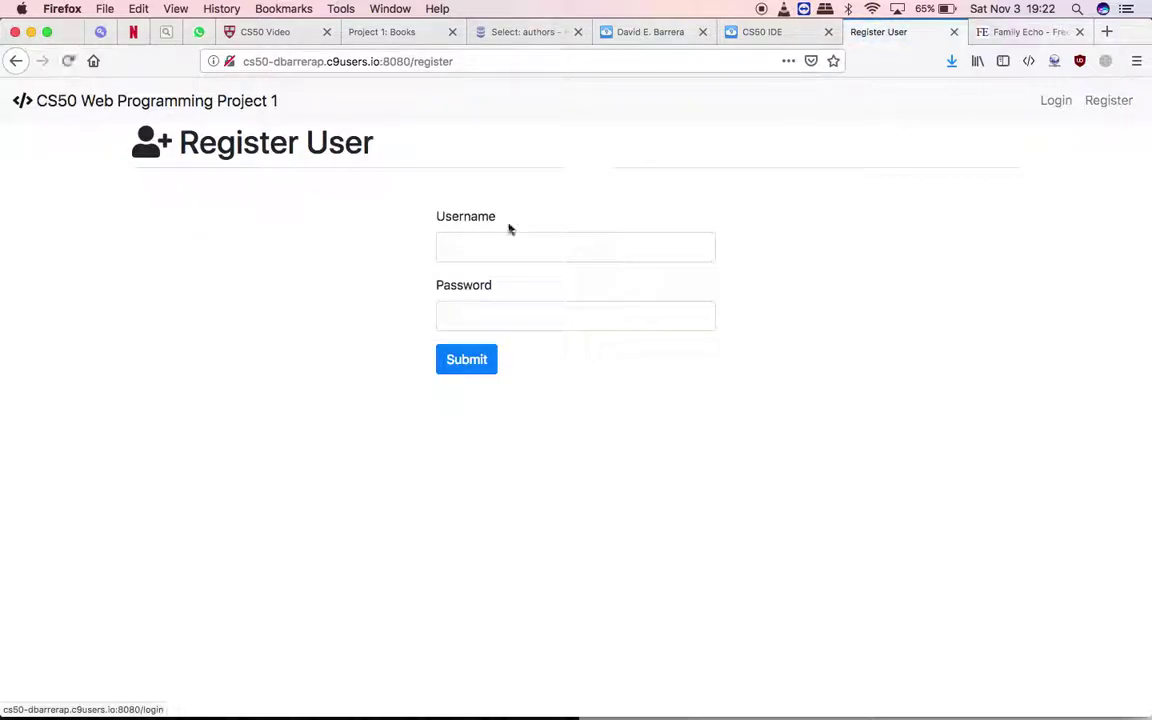
click(495, 248)
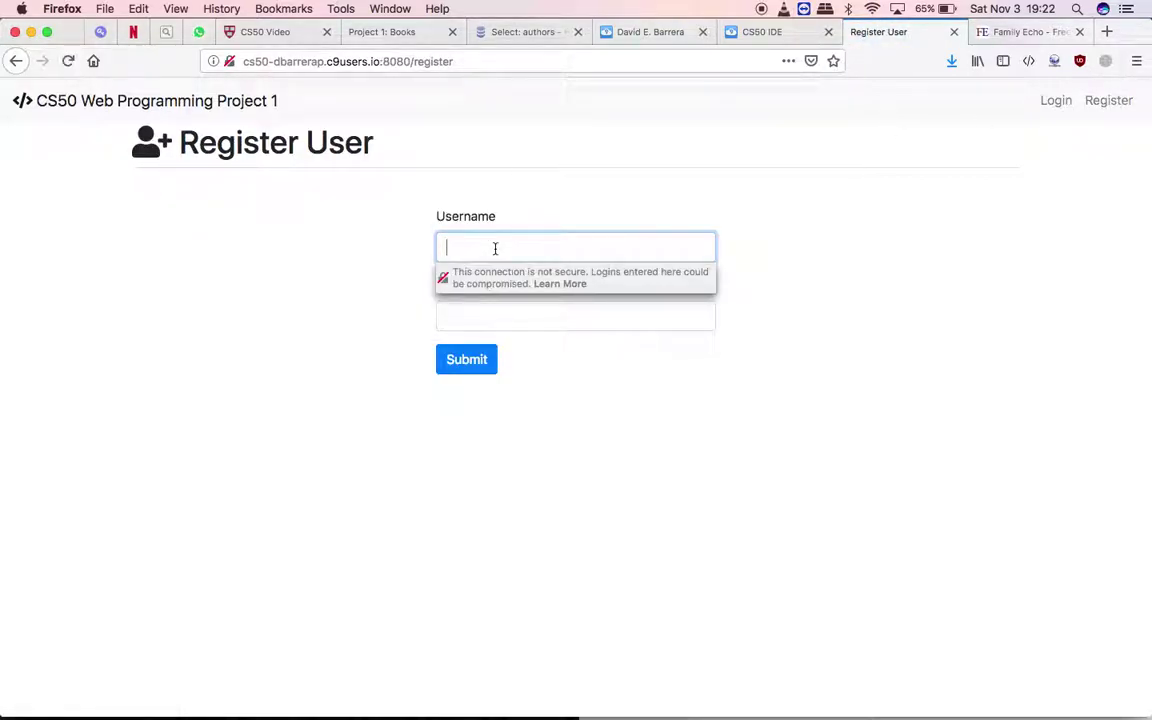
text(jhar)
text(vard)
click(537, 312)
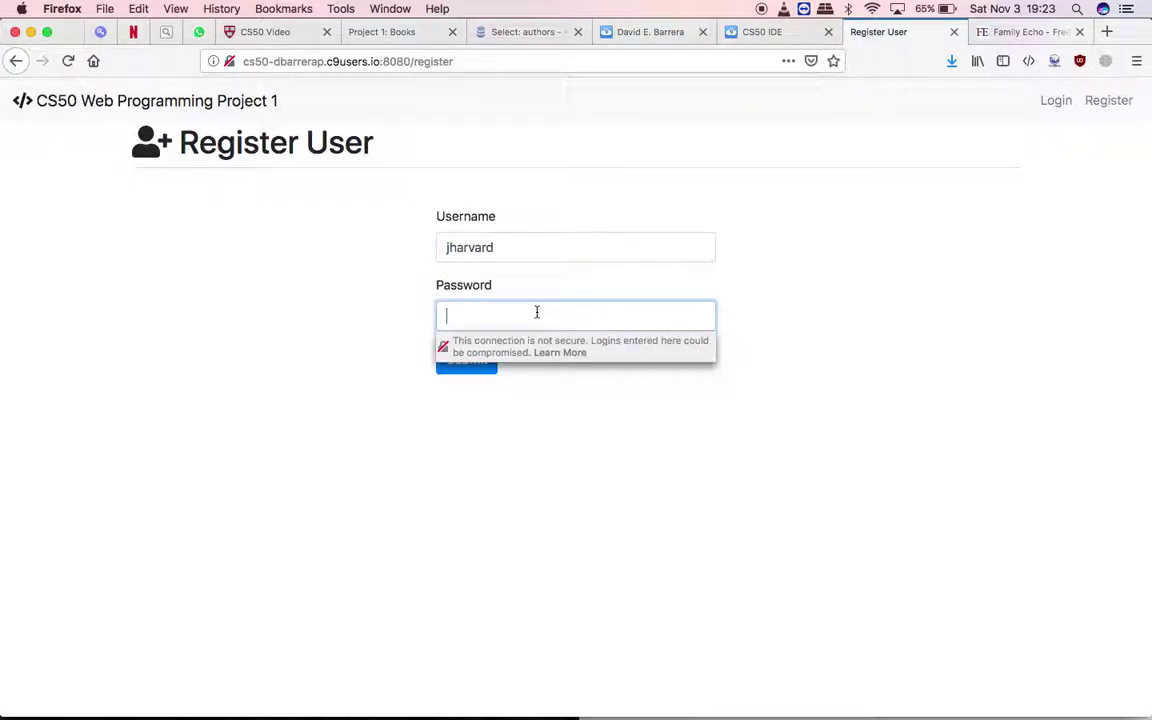
text(***)
click(522, 427)
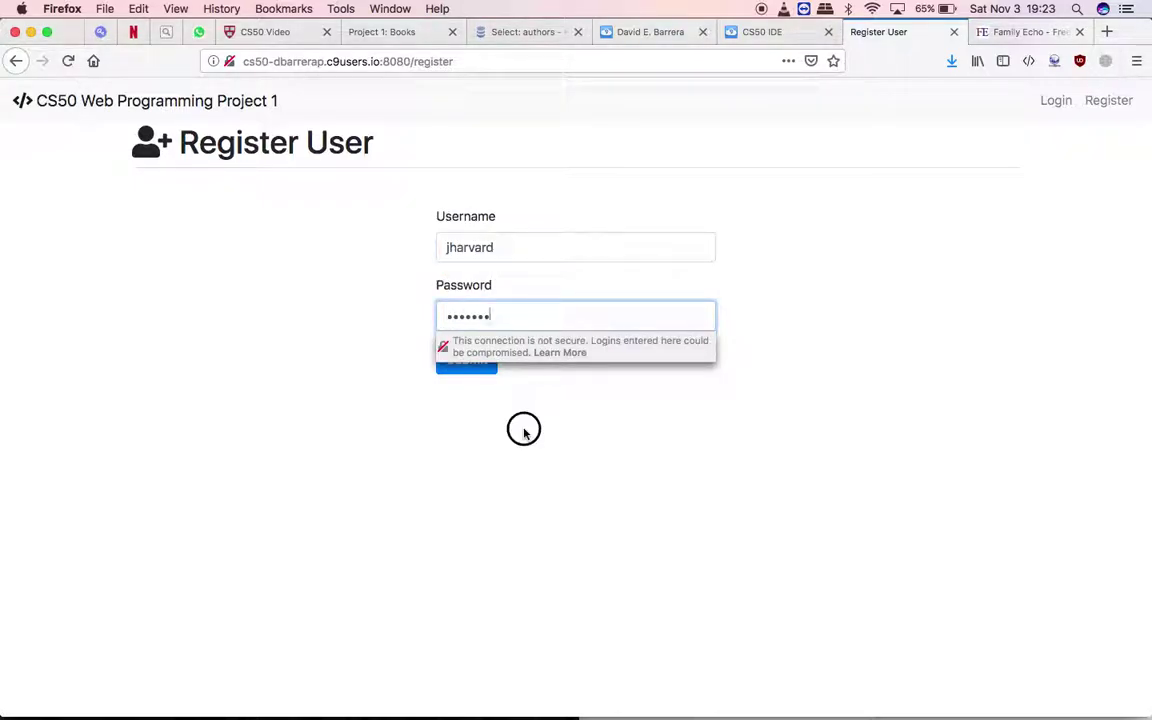
click(478, 370)
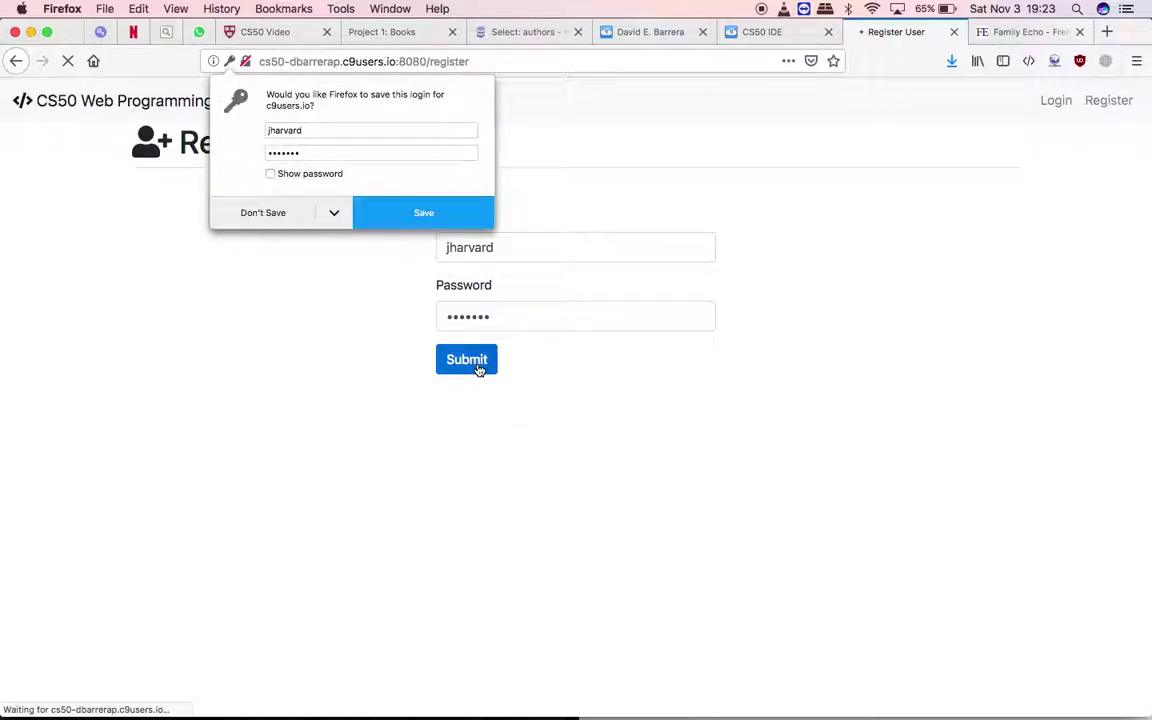
click(660, 183)
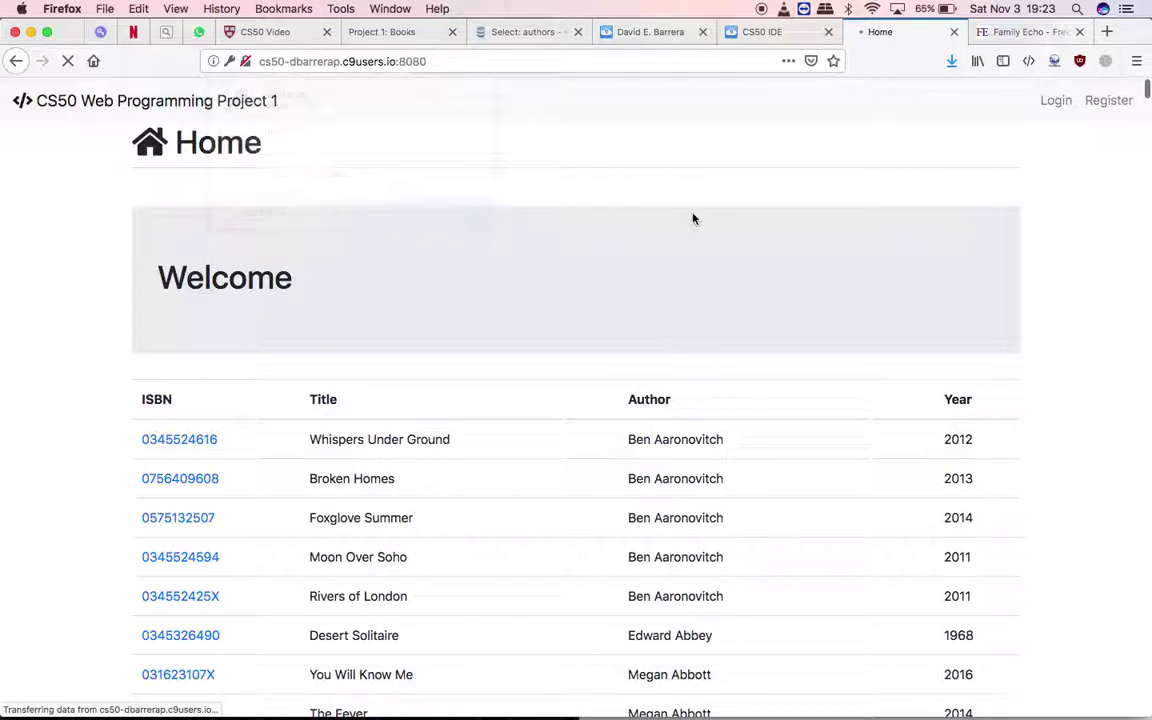
Step: Log in with the newly registered account's username and password
click(1056, 101)
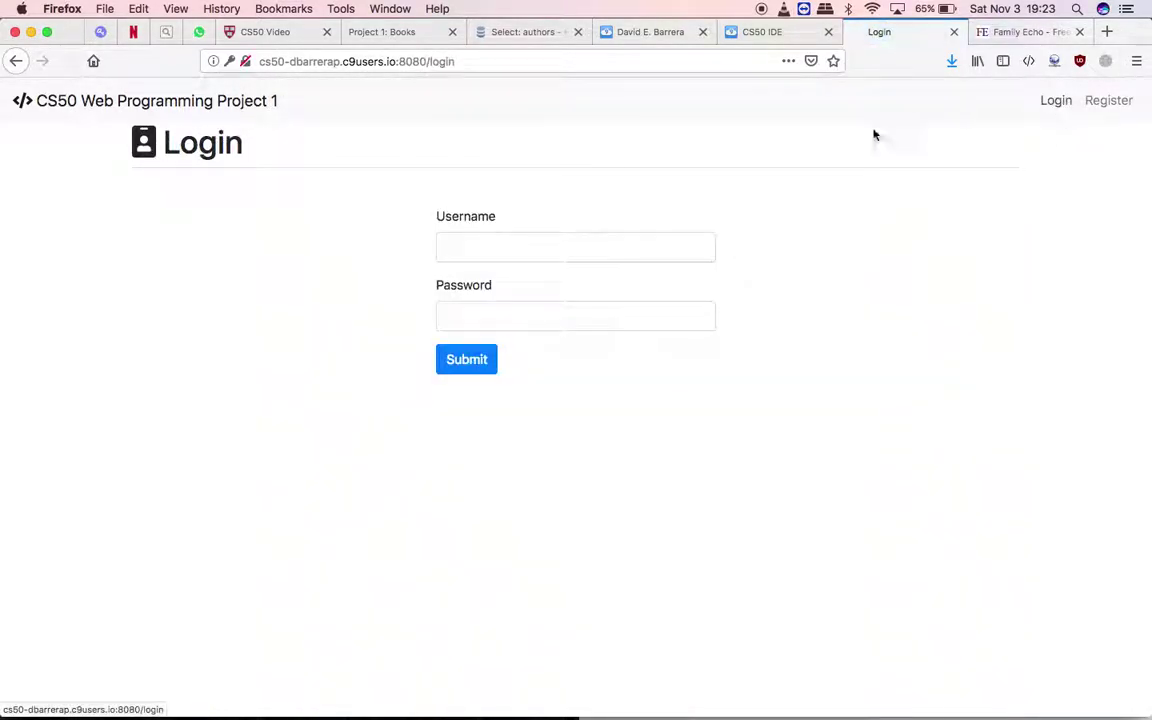
click(576, 248)
text(jhar)
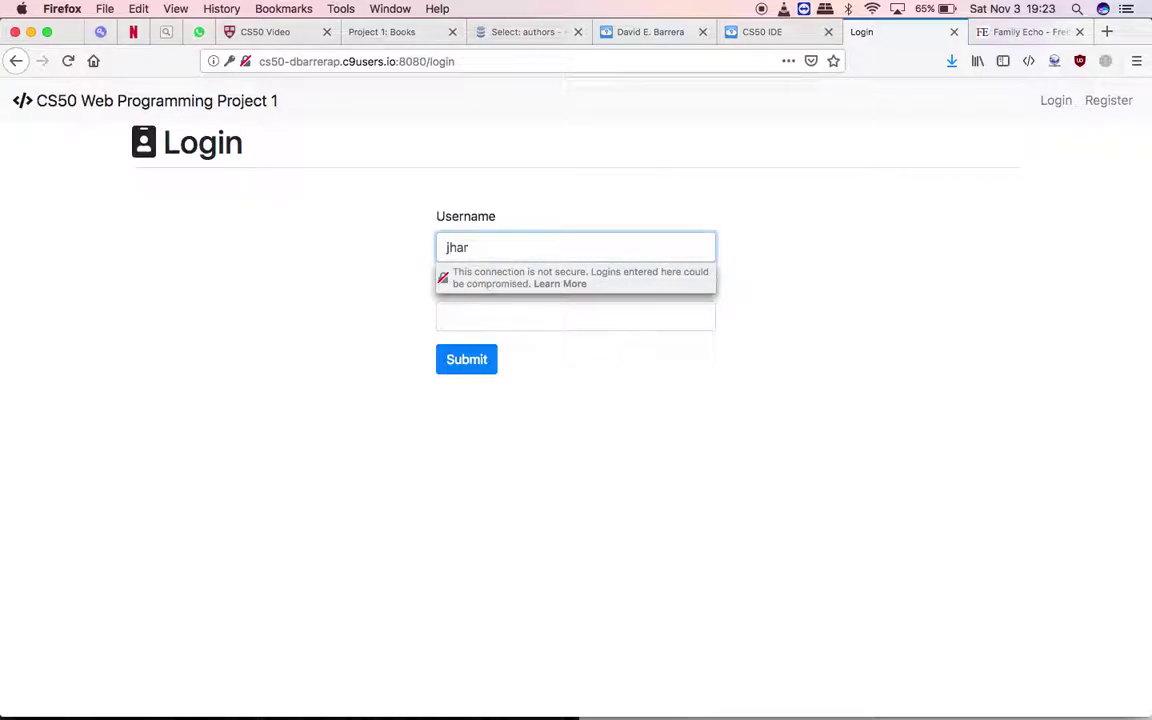
text(vard)
click(576, 314)
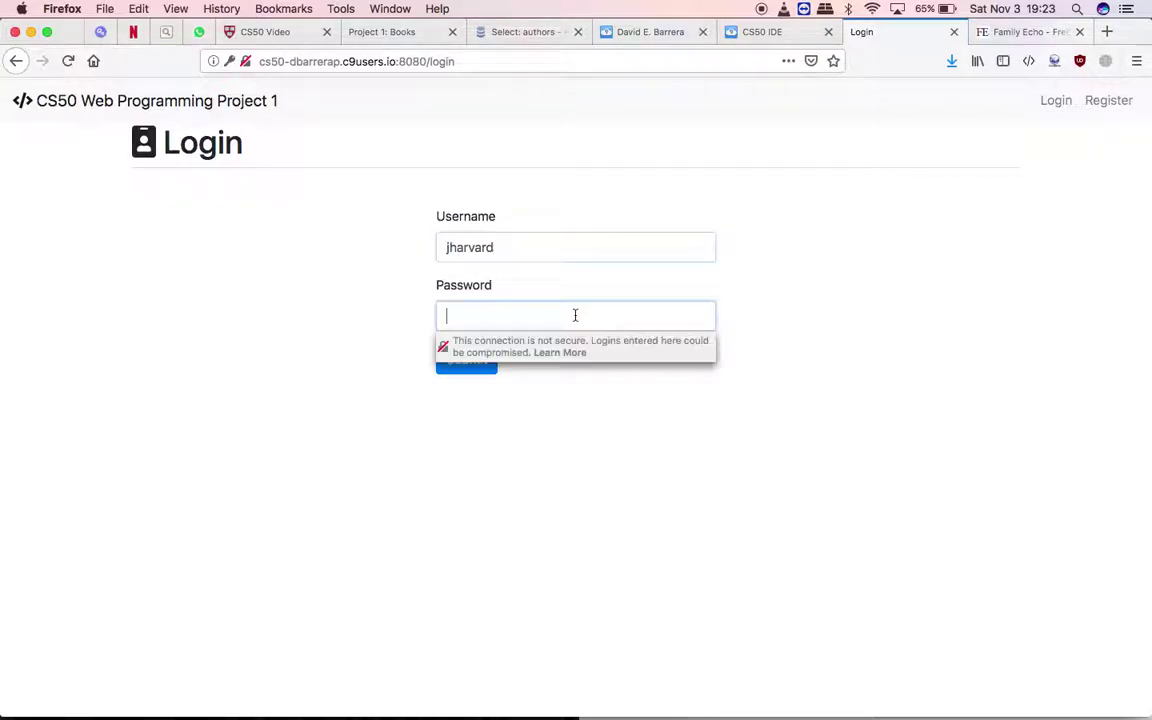
text(•••••••)
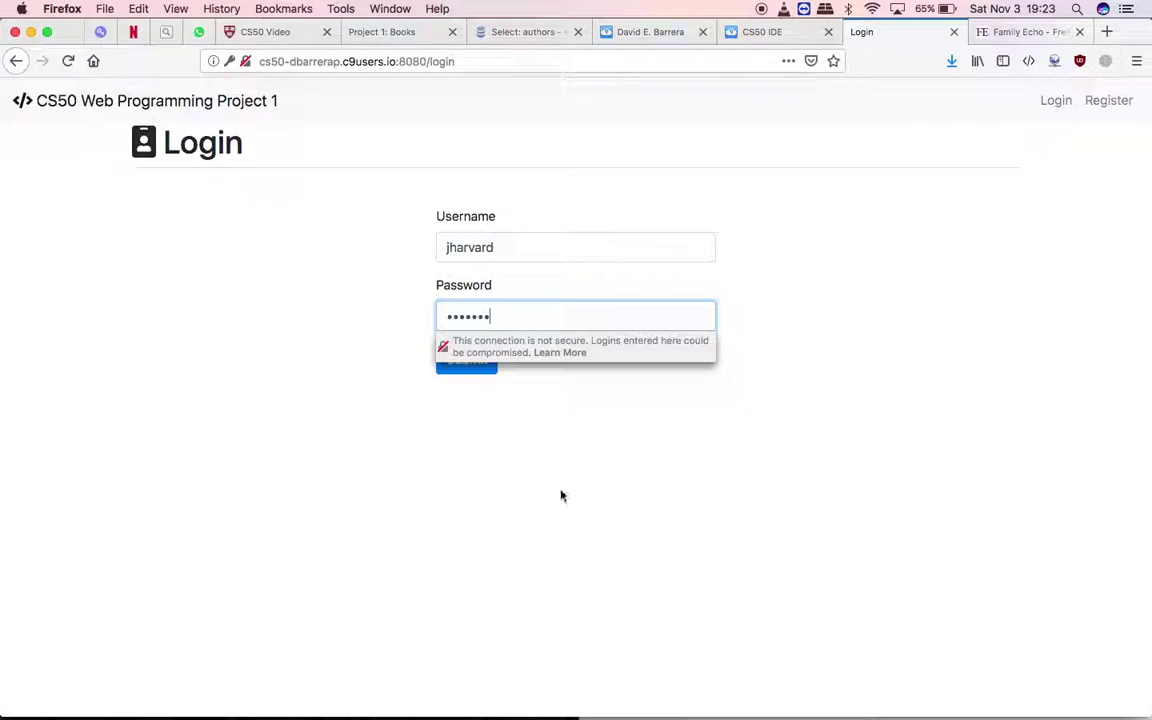
click(465, 366)
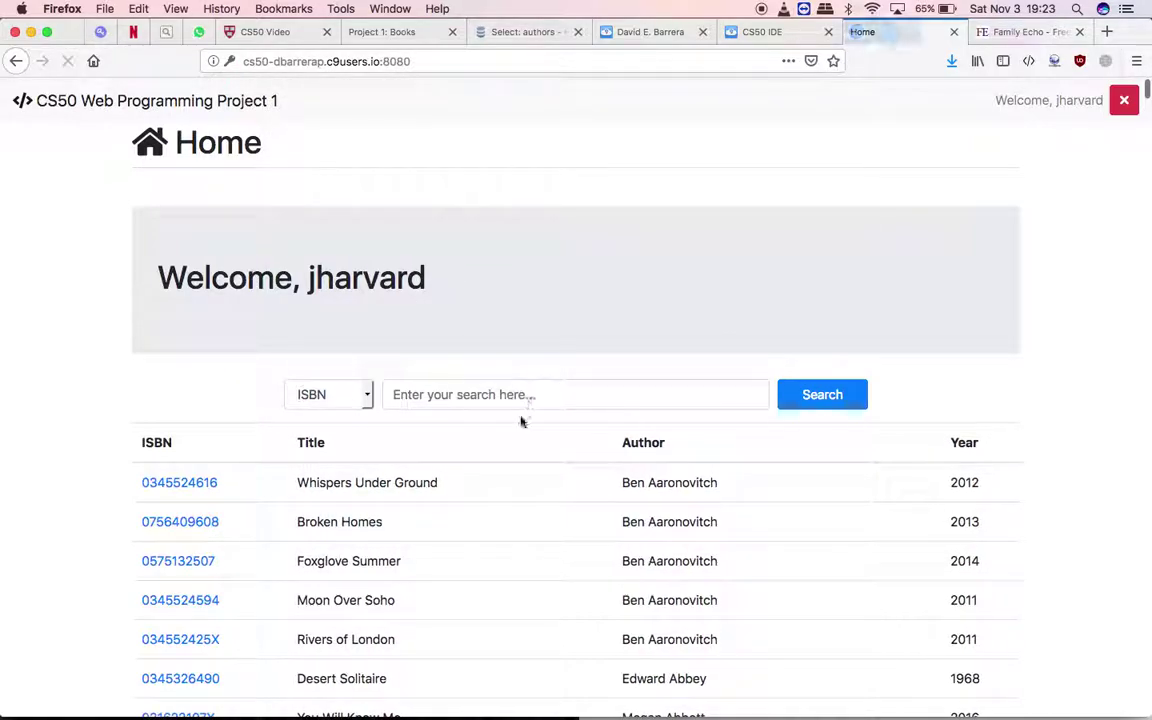
Step: Search books by Author for 'da'
scroll(522, 419, down, 1)
click(367, 326)
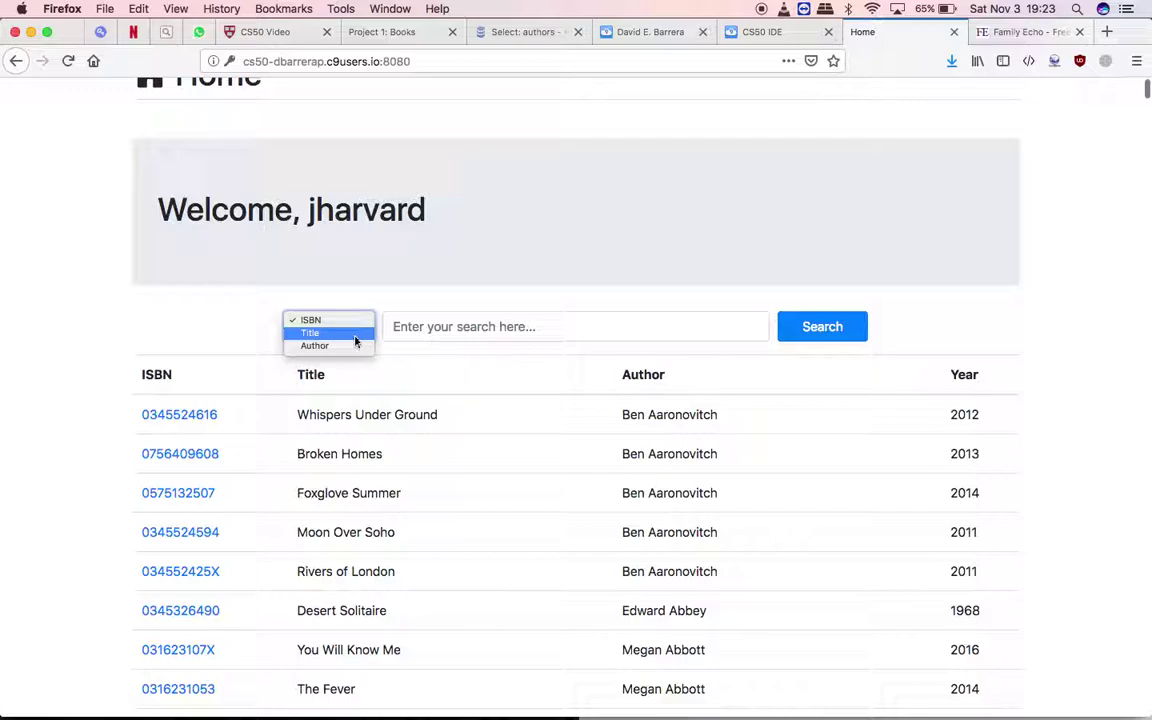
click(362, 346)
click(437, 326)
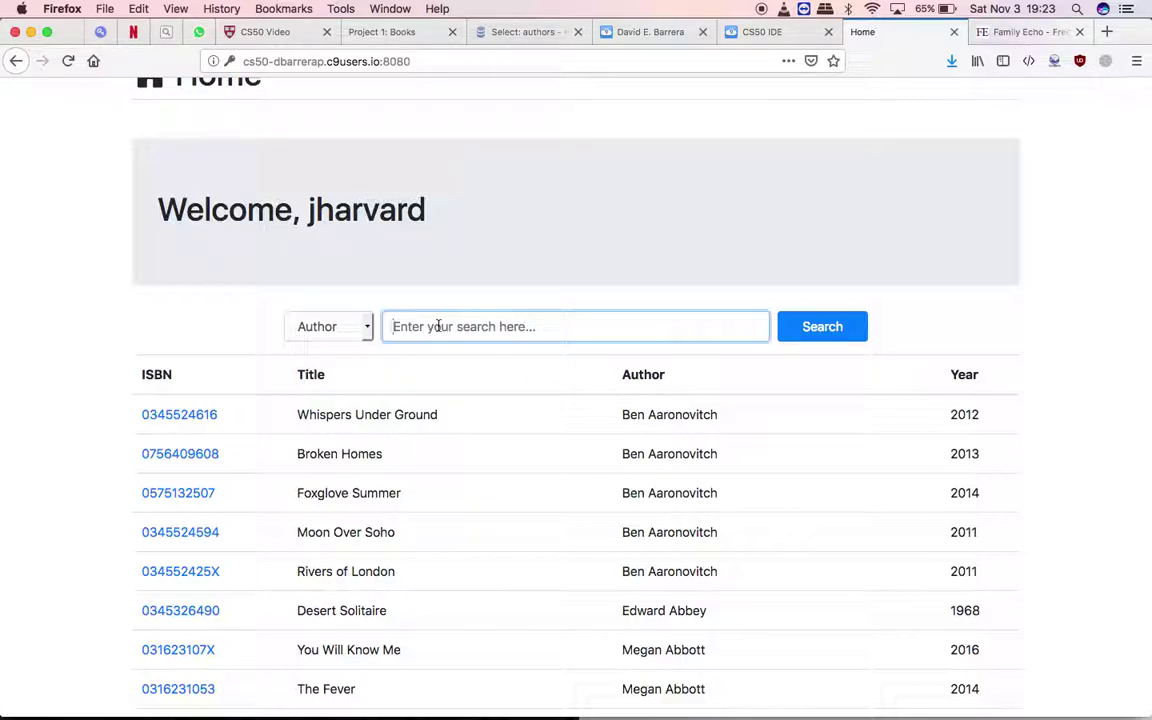
text(david)
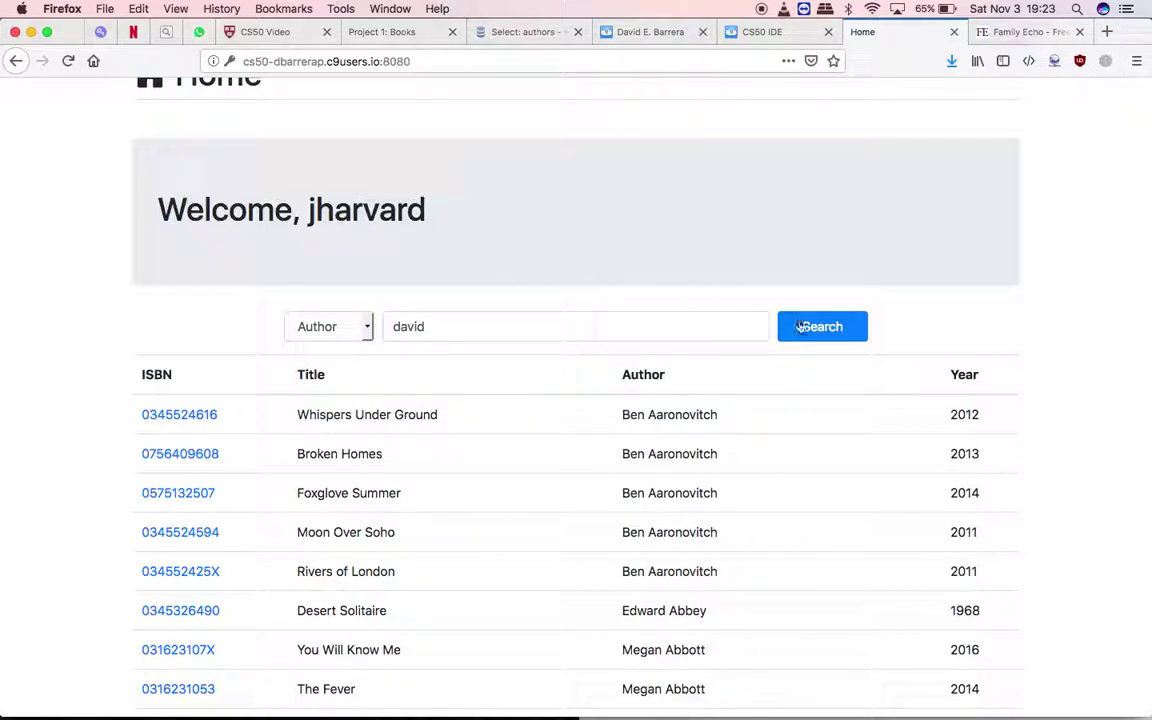
click(824, 332)
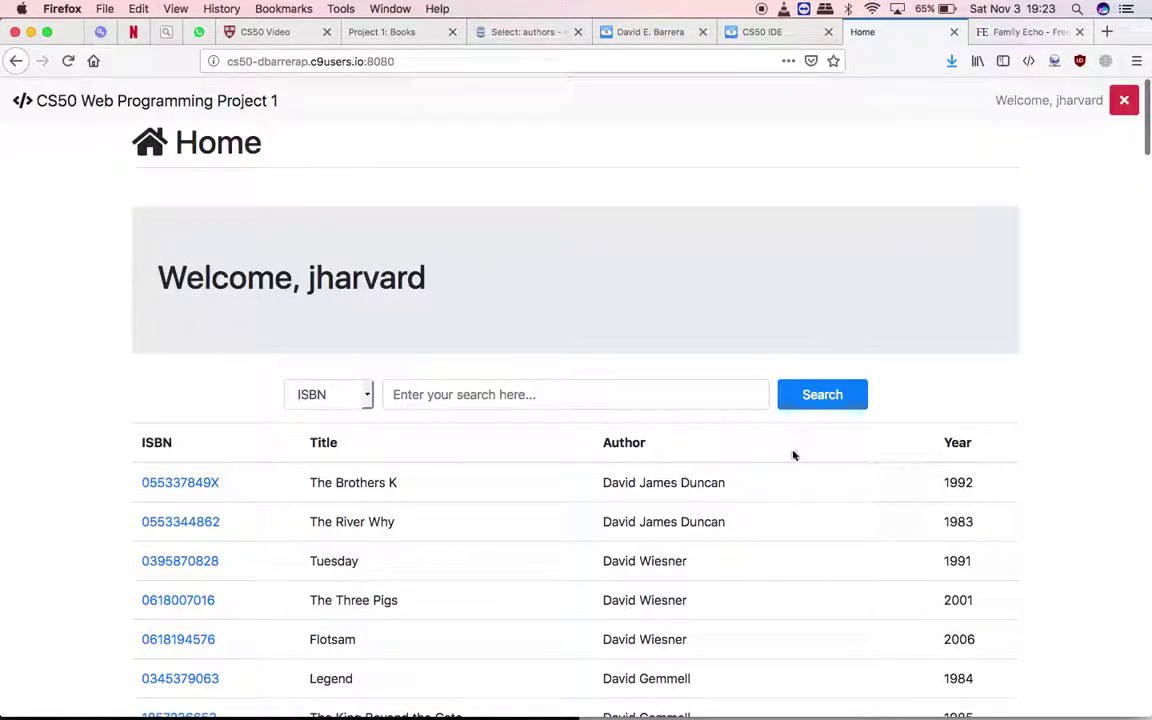
Step: Scroll through the author results, highlighting the 'David' match in Andrew Davidson, and back to the top
scroll(792, 455, down, 2)
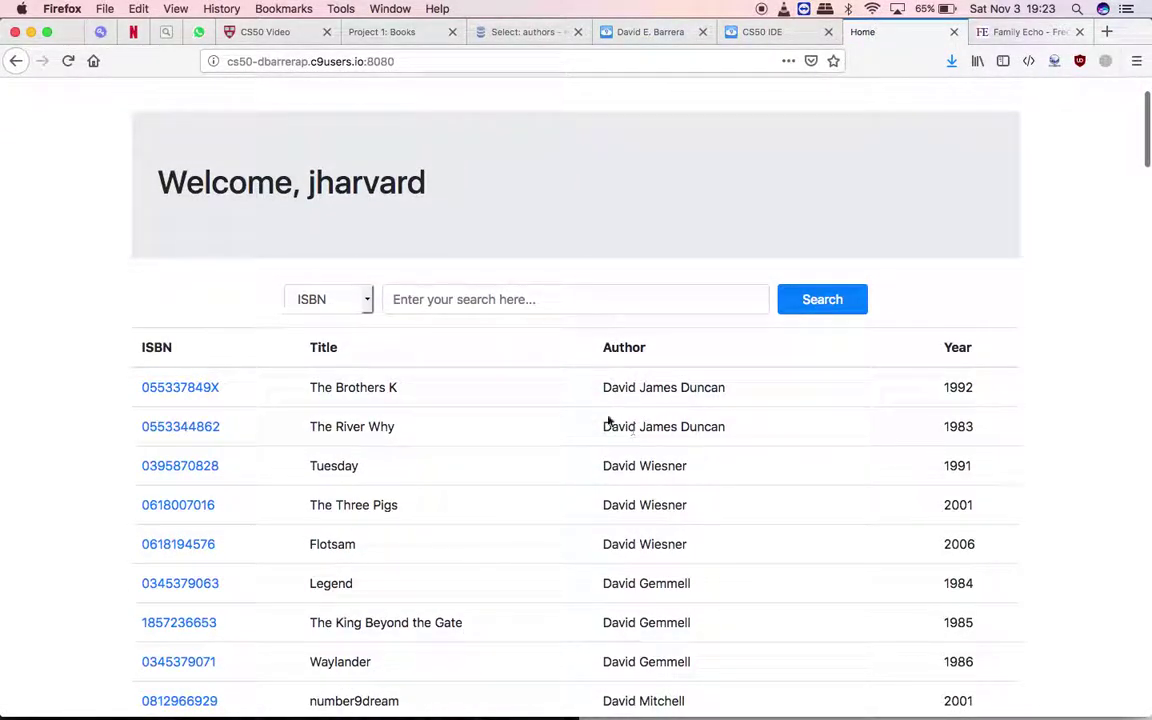
scroll(620, 430, down, 2)
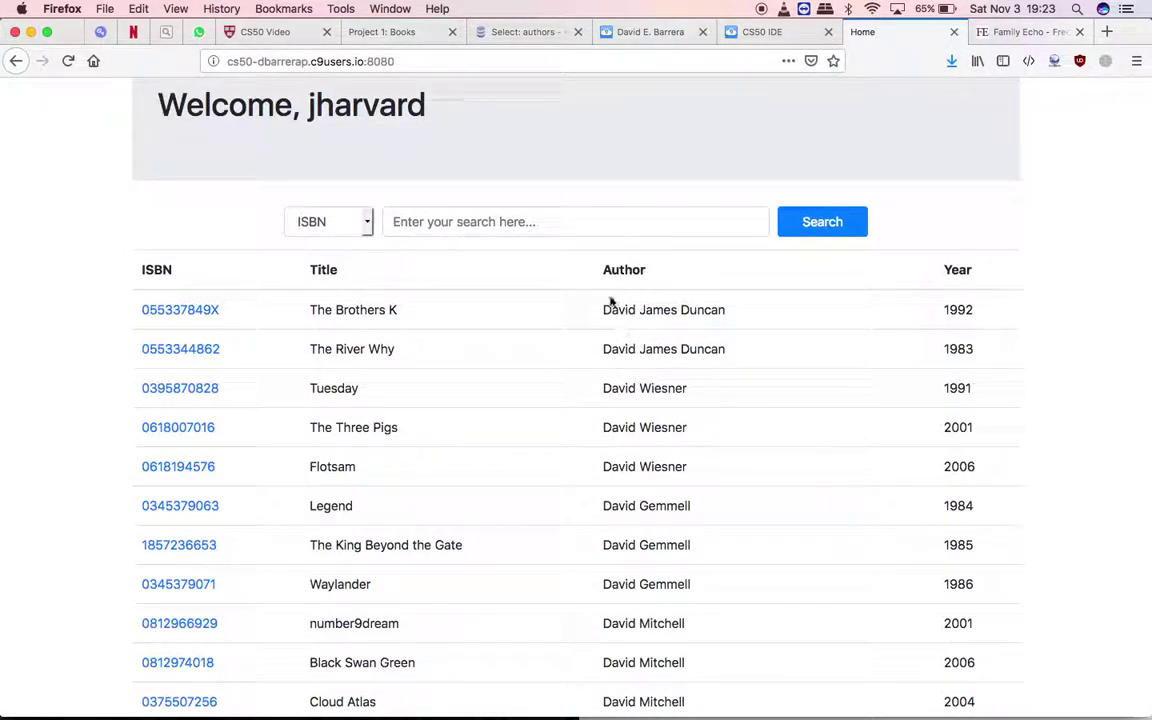
scroll(640, 400, down, 5)
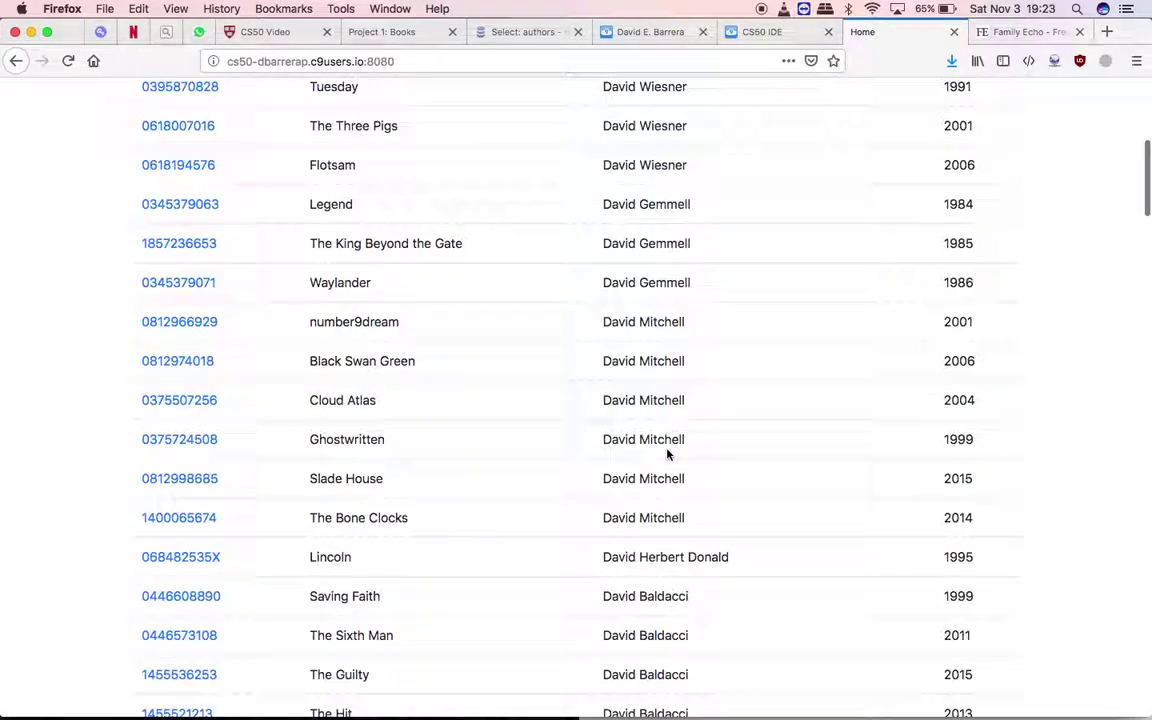
scroll(668, 452, down, 10)
scroll(668, 452, down, 10)
scroll(668, 452, down, 5)
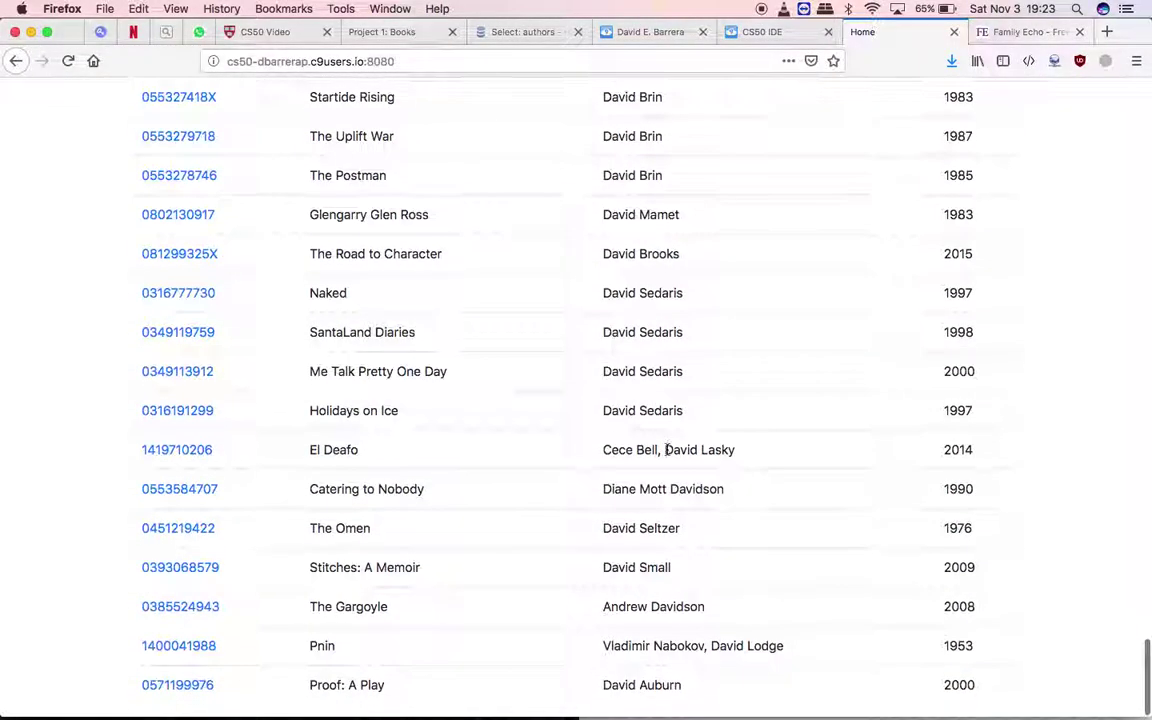
scroll(650, 600, up, 1)
drag(652, 622, 688, 624)
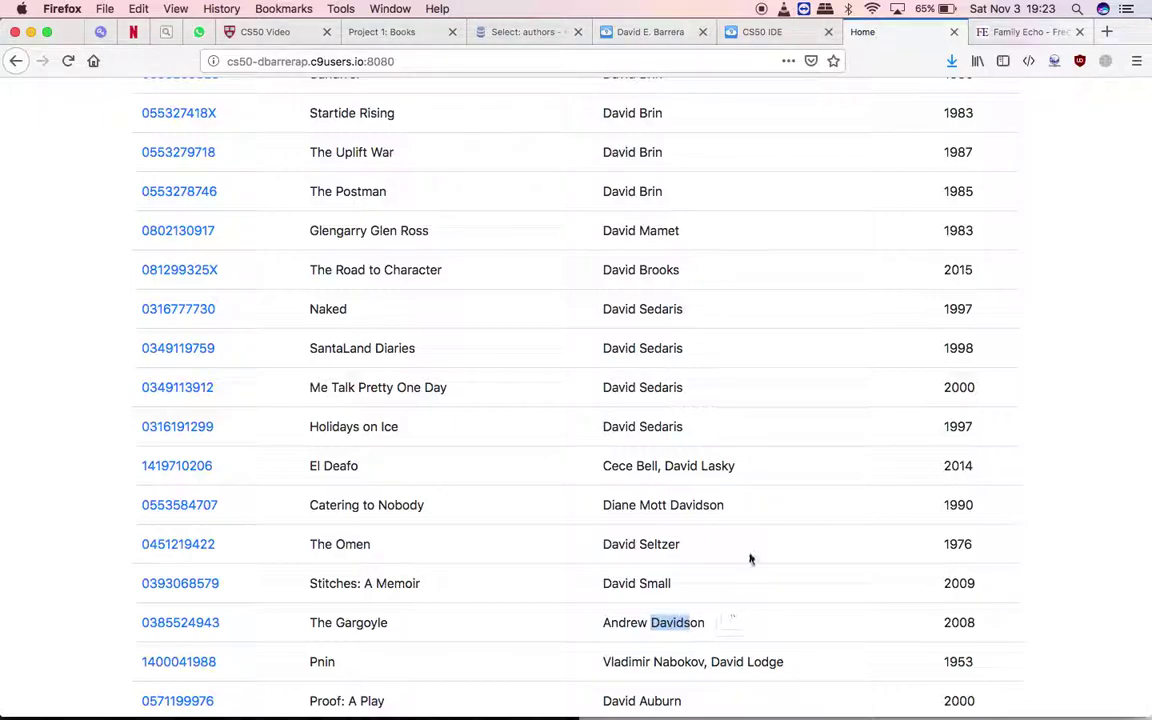
scroll(748, 558, up, 10)
scroll(748, 558, up, 10)
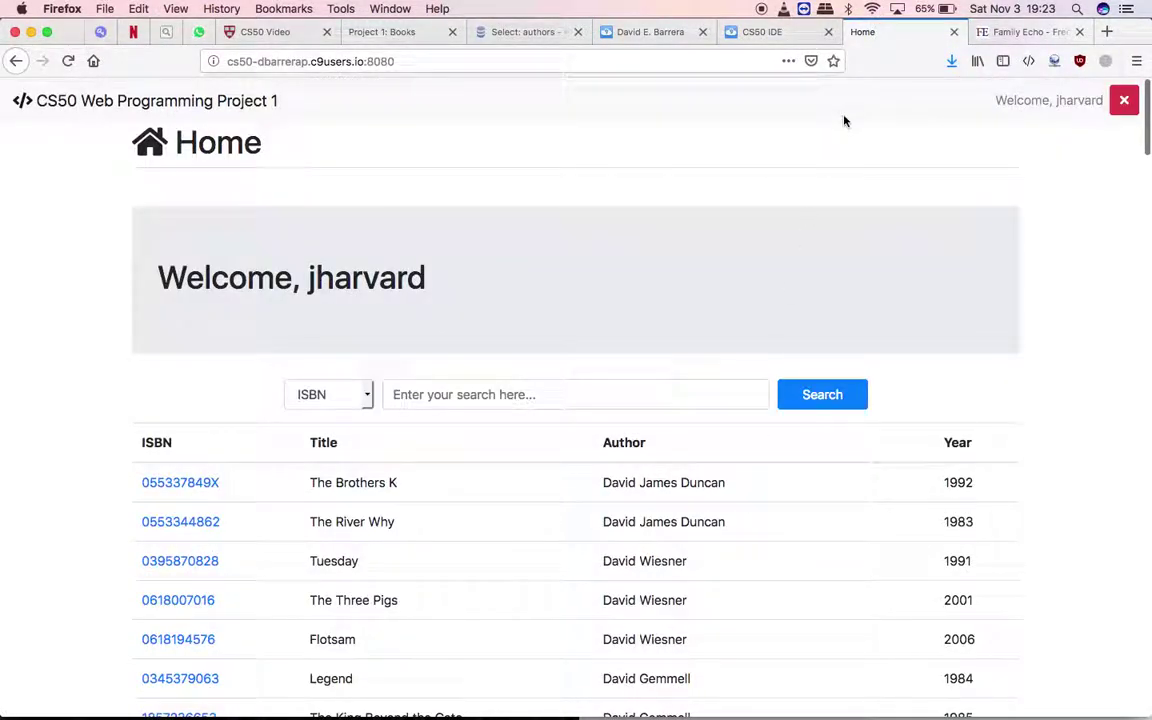
Step: Open application.py in the CS50 IDE workspace and view the top of its Flask code
click(764, 36)
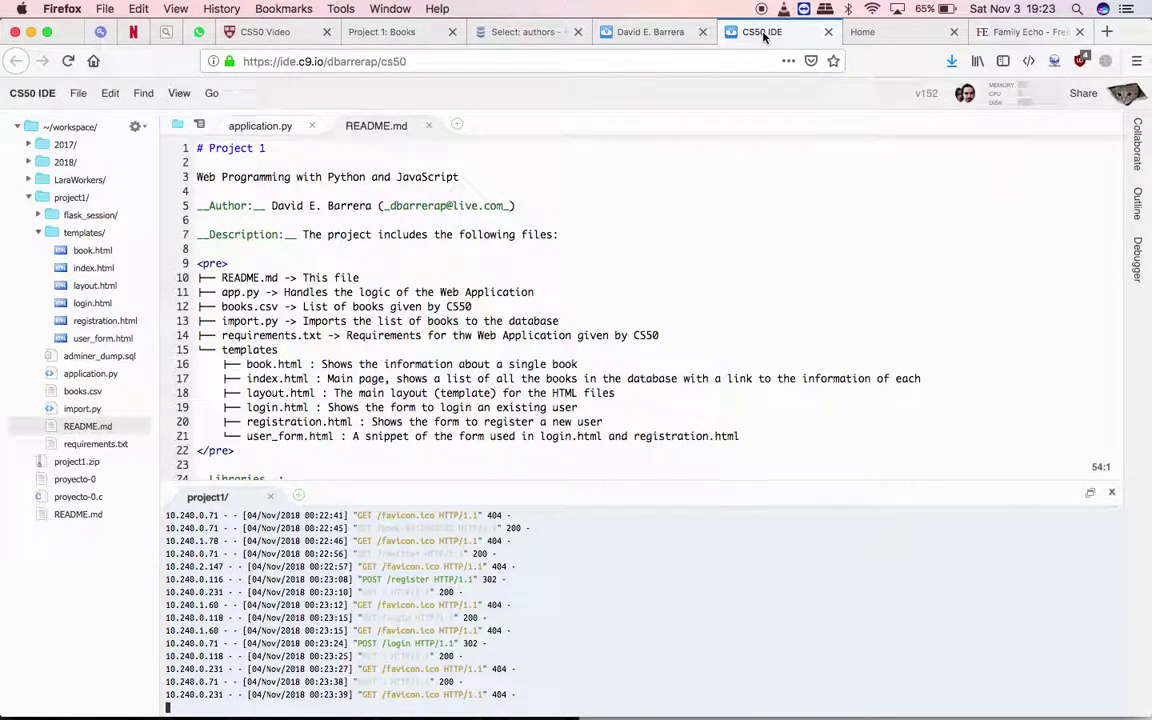
click(274, 129)
scroll(383, 275, up, 5)
scroll(383, 275, down, 2)
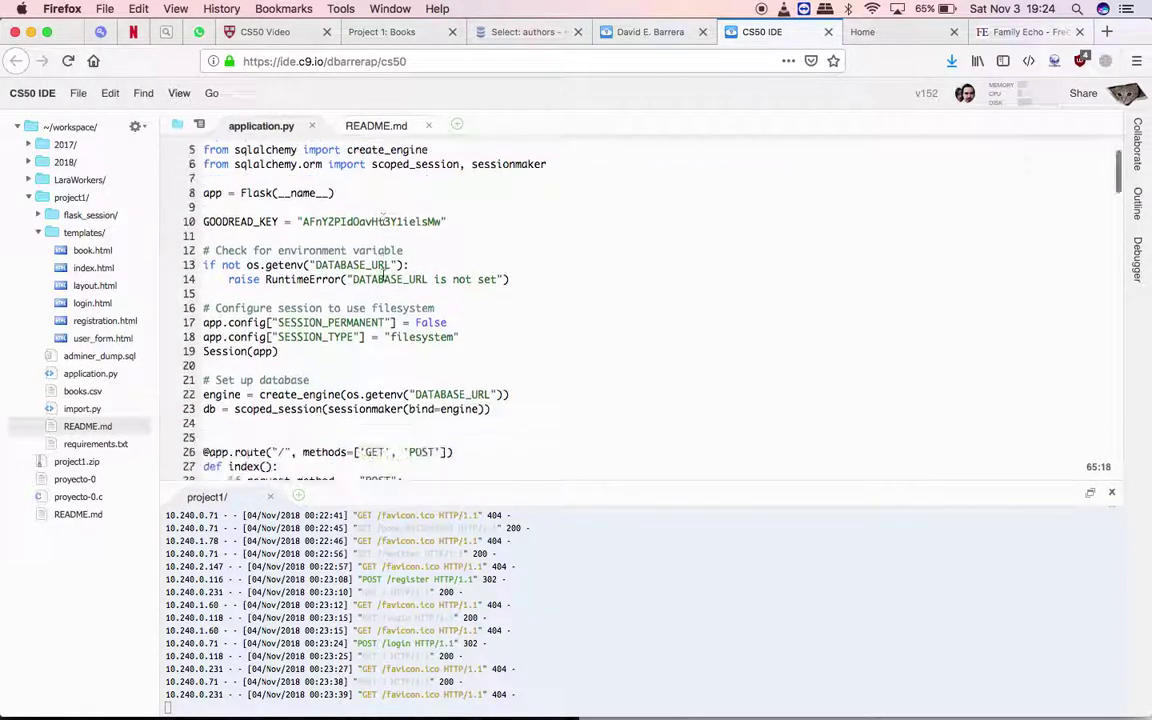
scroll(383, 275, down, 4)
scroll(383, 275, down, 1)
scroll(383, 275, down, 3)
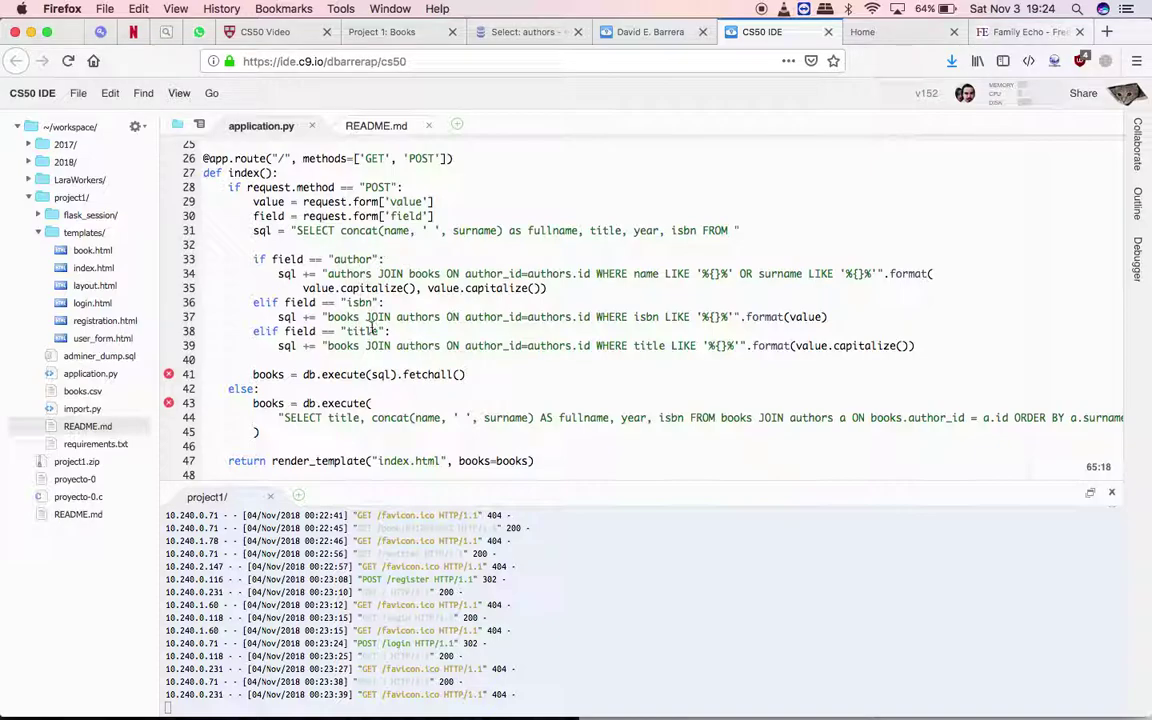
Step: Read down through the login, registration and logout routes to the book route
scroll(371, 327, down, 1)
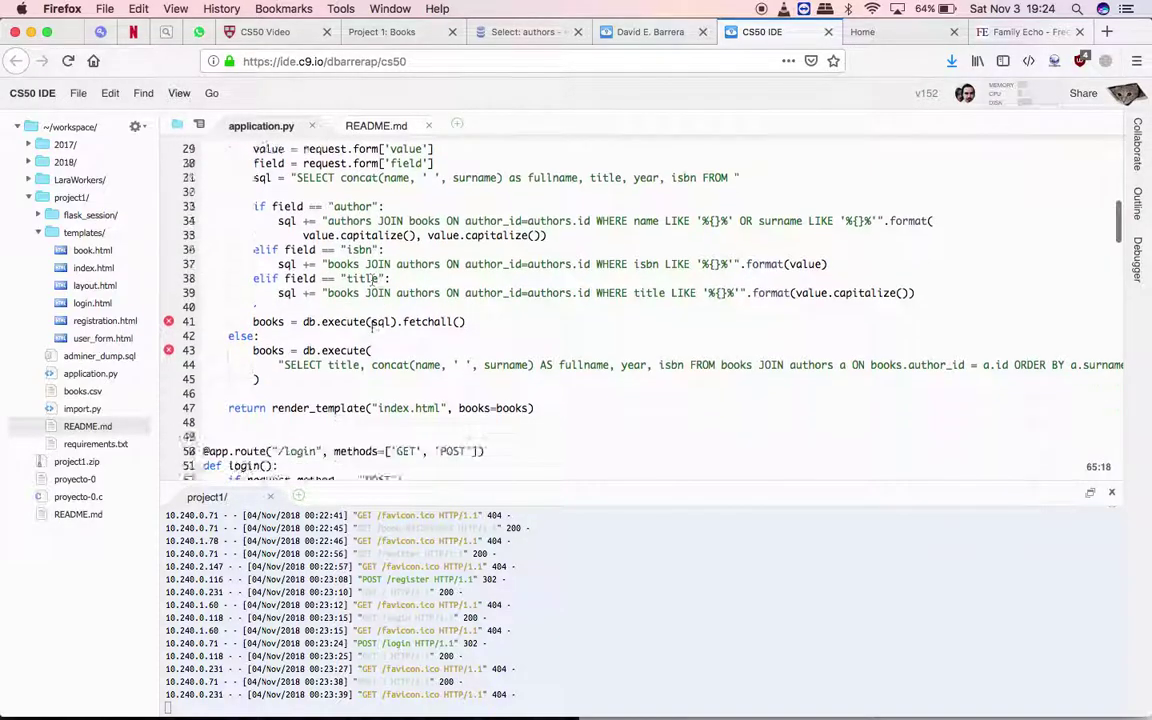
scroll(371, 327, down, 4)
scroll(371, 327, down, 2)
scroll(371, 327, down, 1)
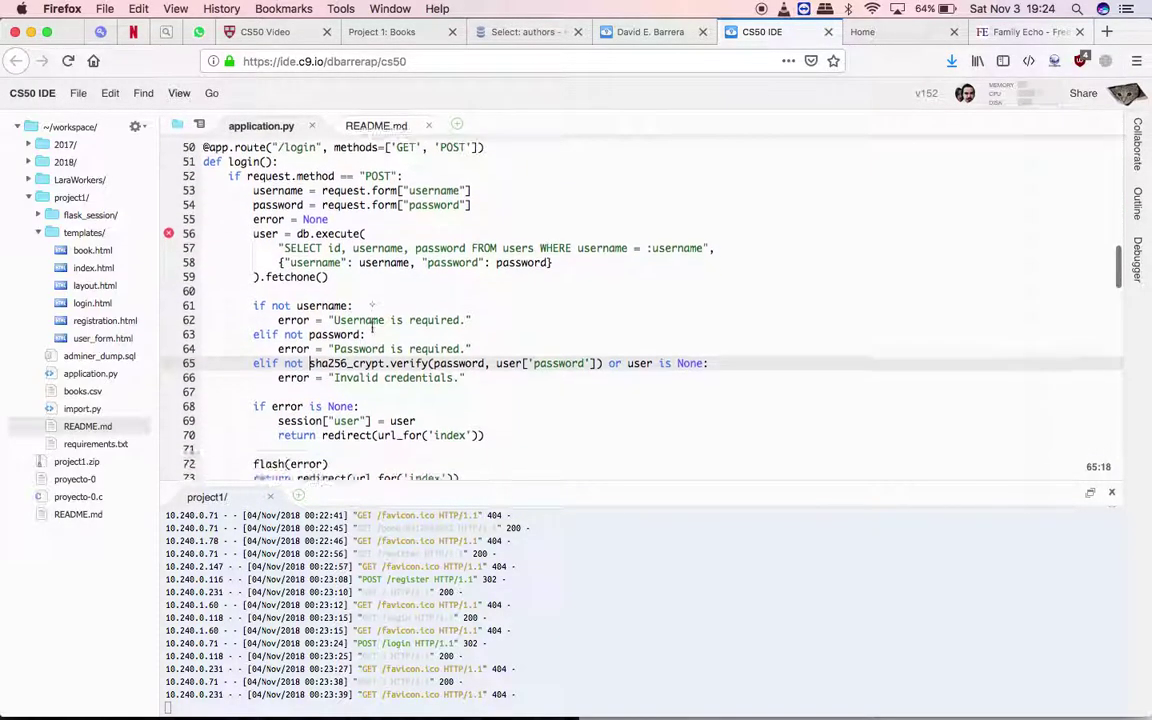
scroll(371, 327, down, 1)
scroll(371, 327, down, 1)
scroll(371, 327, up, 1)
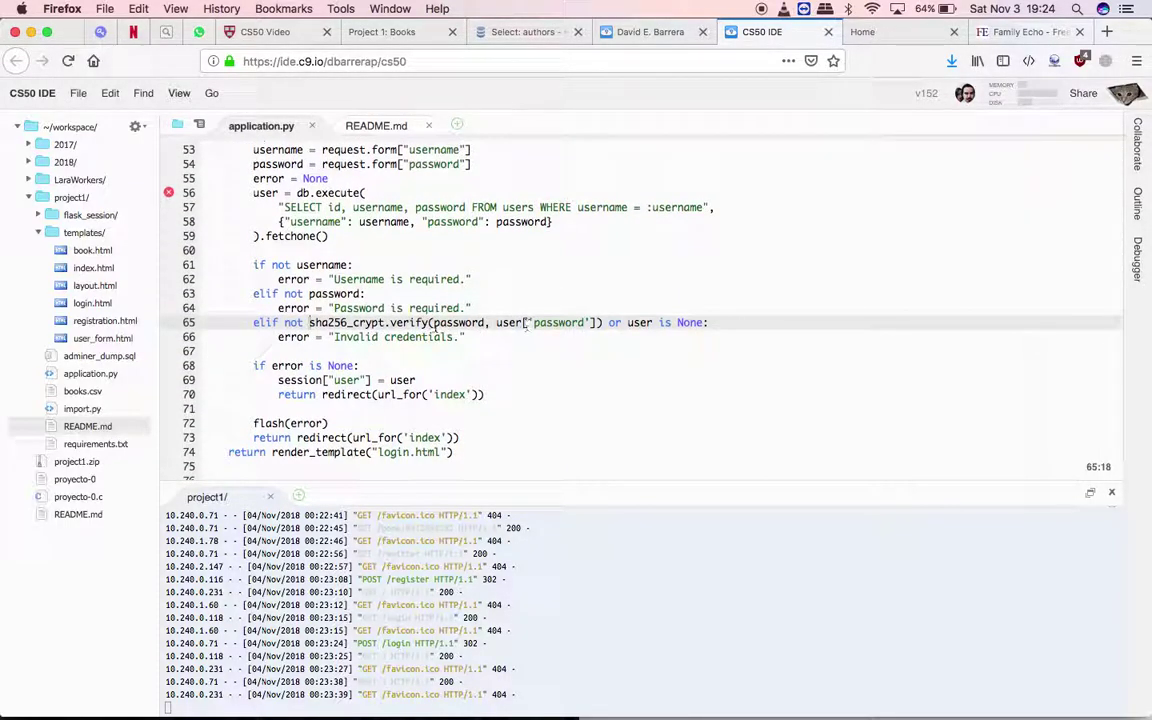
scroll(432, 326, down, 5)
scroll(410, 340, down, 2)
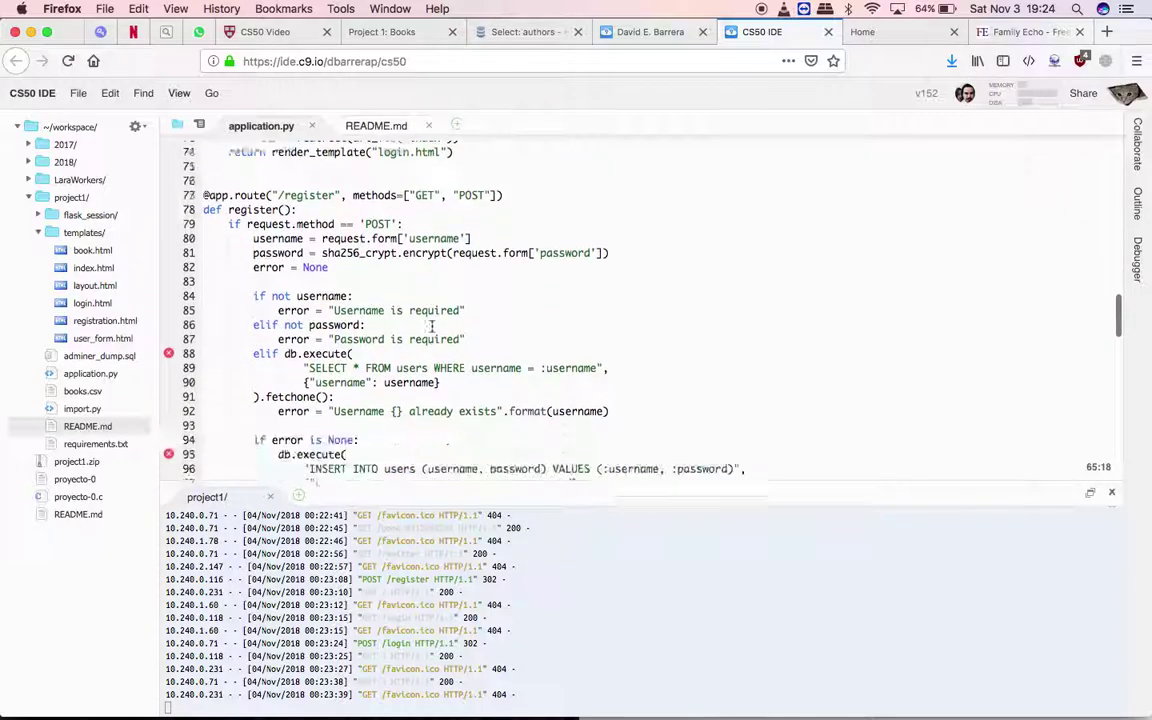
scroll(383, 357, down, 2)
scroll(383, 355, down, 5)
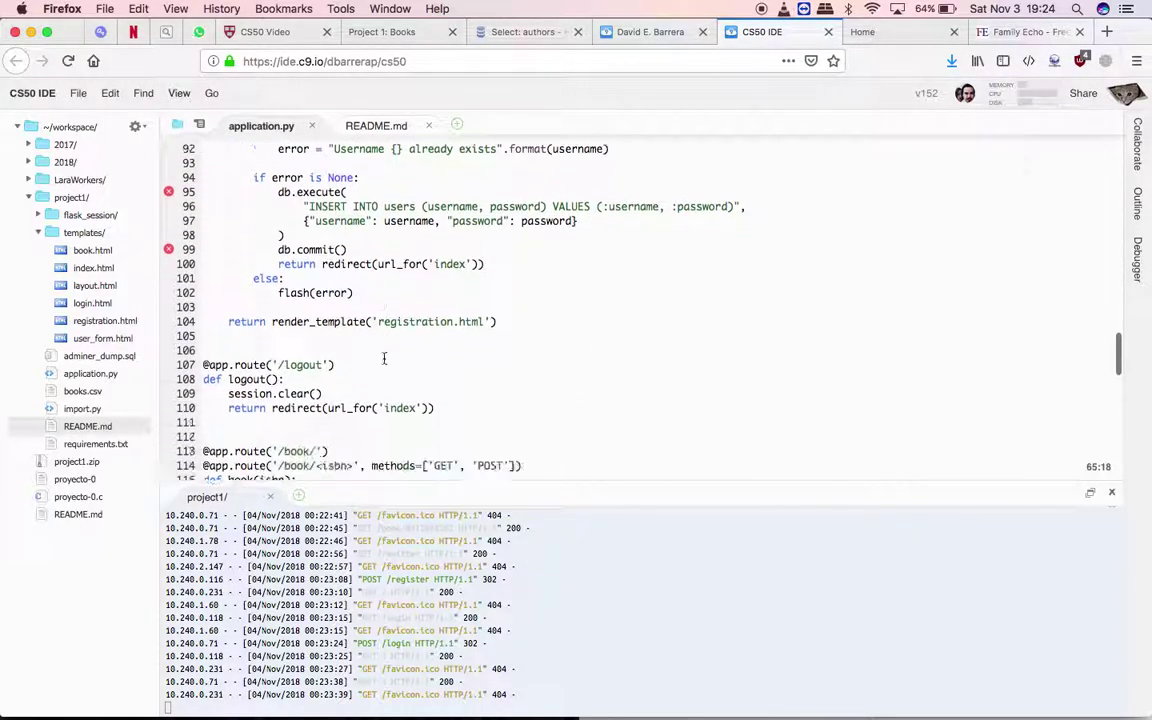
scroll(383, 352, down, 2)
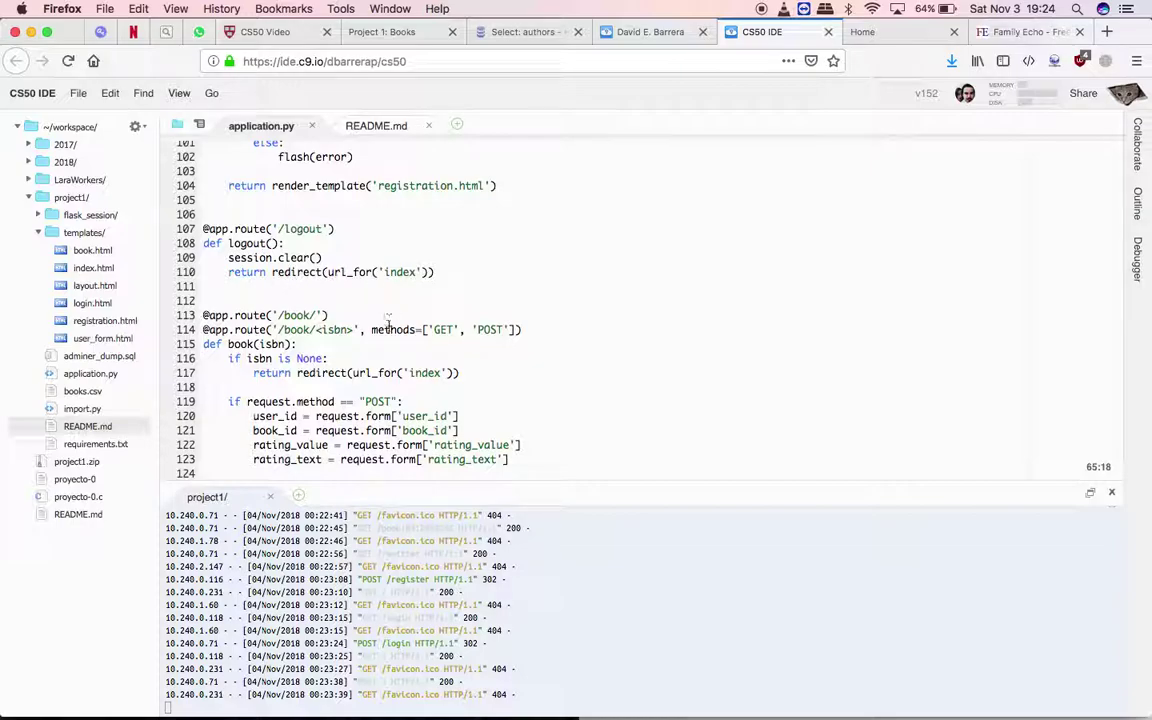
scroll(389, 323, down, 2)
scroll(370, 290, down, 2)
scroll(350, 250, down, 1)
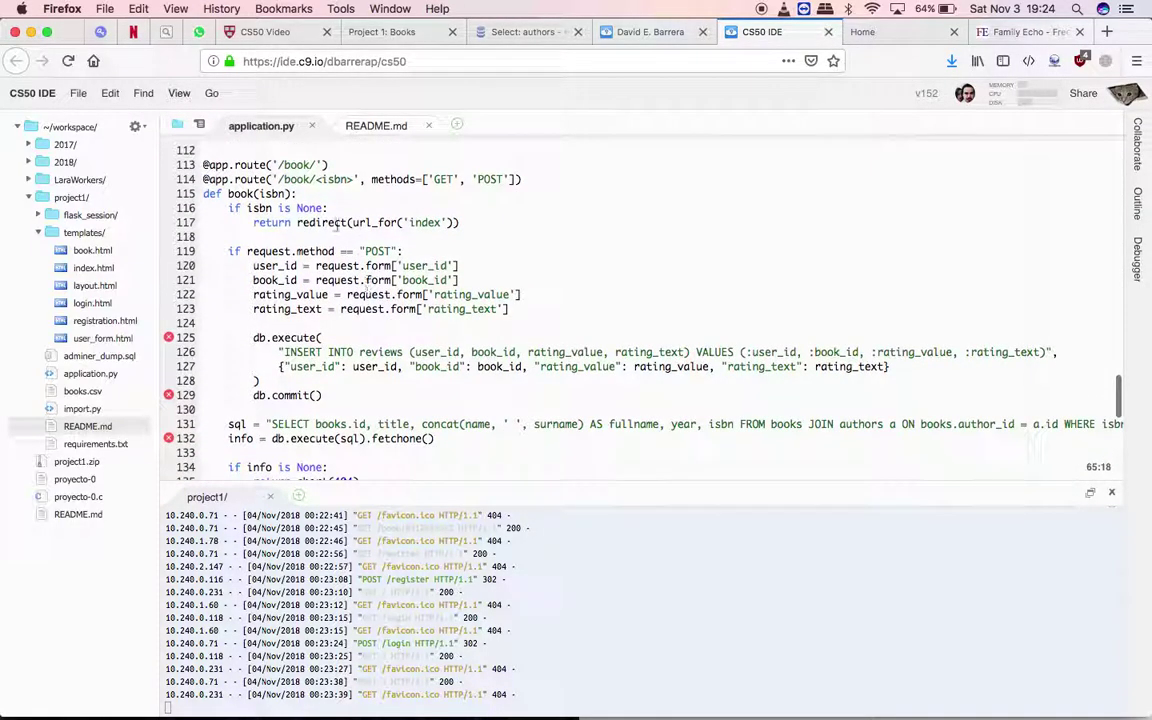
click(317, 164)
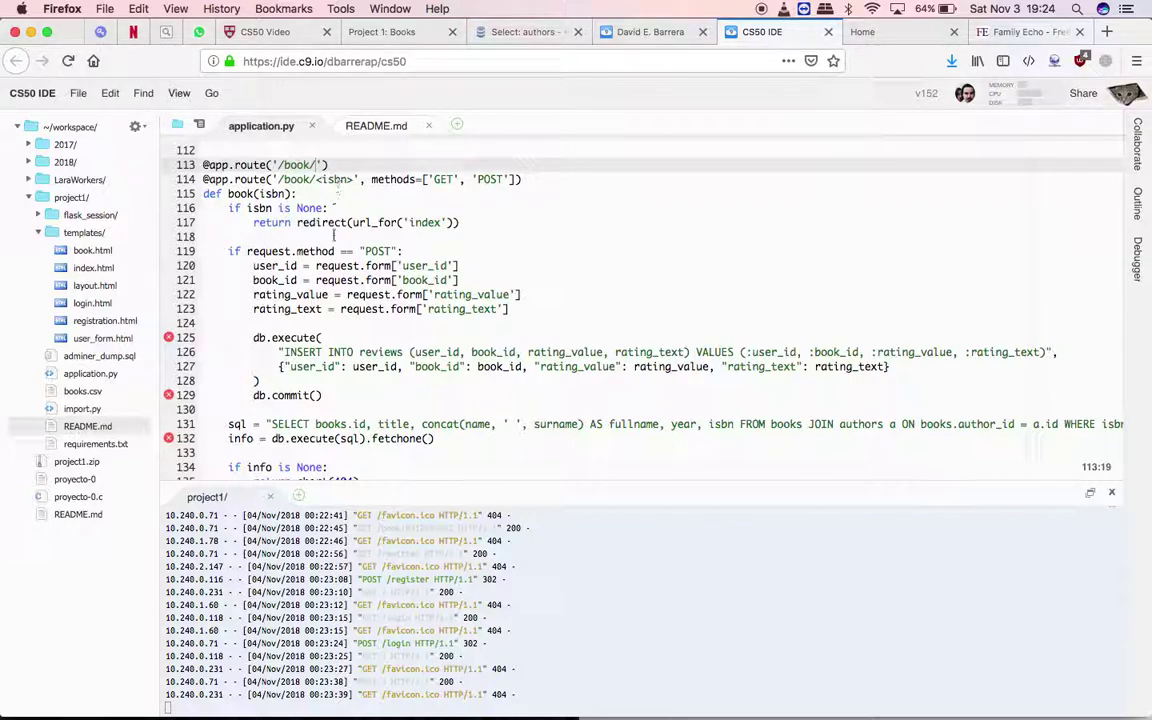
scroll(334, 250, down, 4)
scroll(334, 280, down, 5)
scroll(335, 299, down, 1)
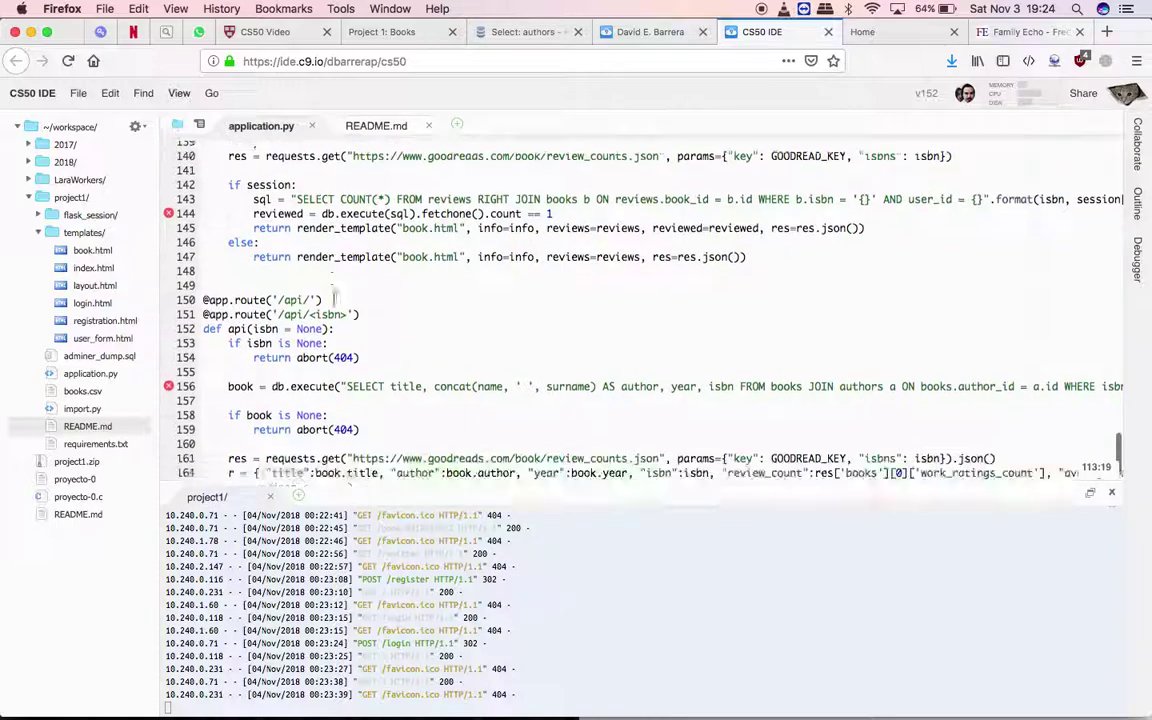
scroll(335, 299, down, 2)
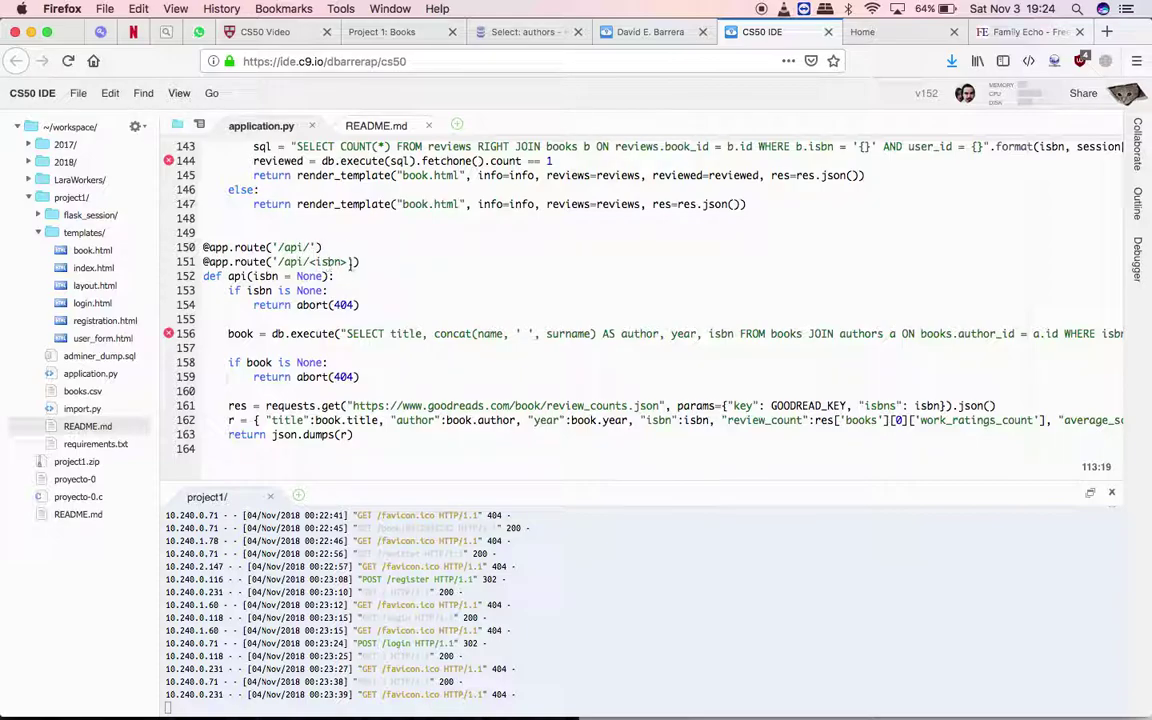
scroll(328, 285, down, 3)
scroll(330, 295, up, 5)
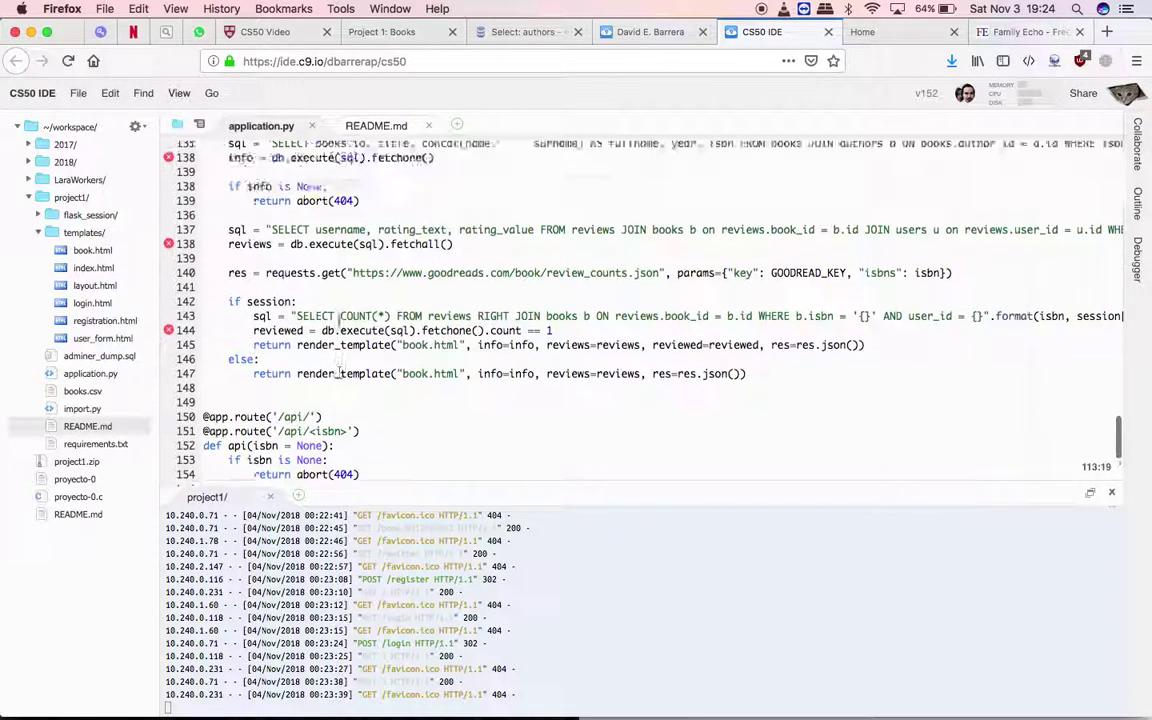